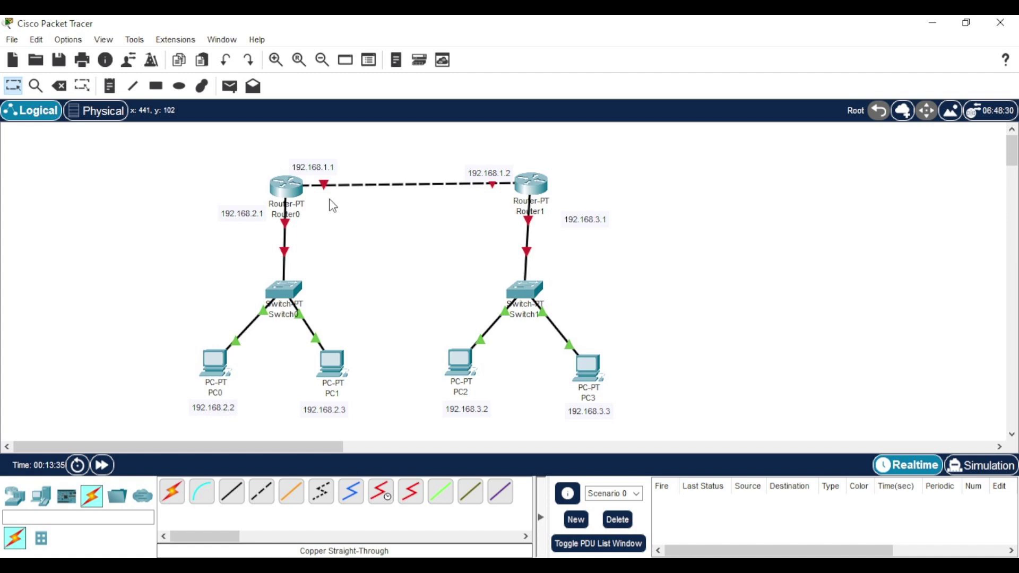
Turn on Router0's FastEthernet0/0 with IP 192.168.1.1 and mask 255.255.255.0
{"action": "left_click", "coordinate": [286, 186]}
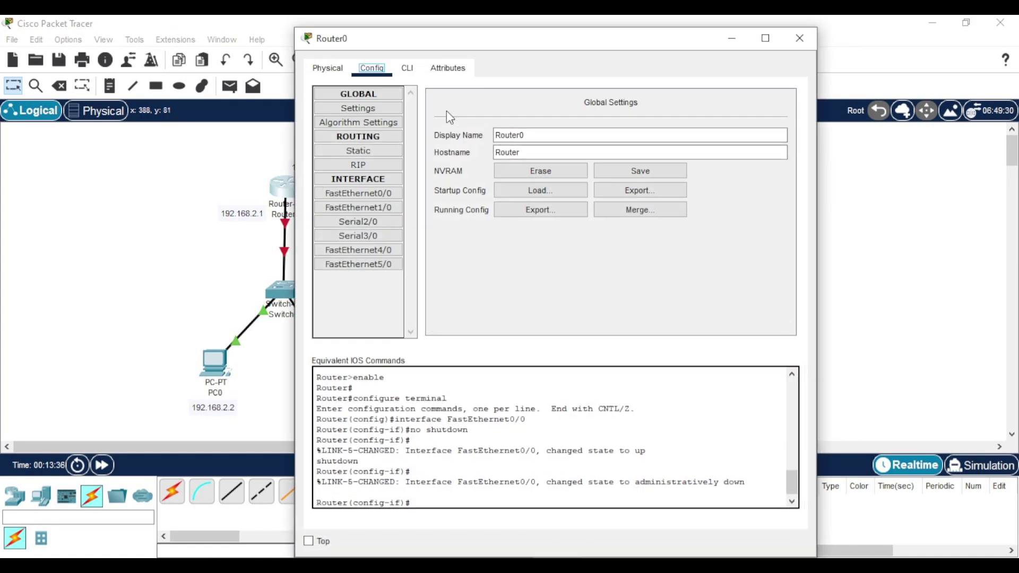
{"action": "left_click_drag", "start_coordinate": [463, 46], "coordinate": [569, 47]}
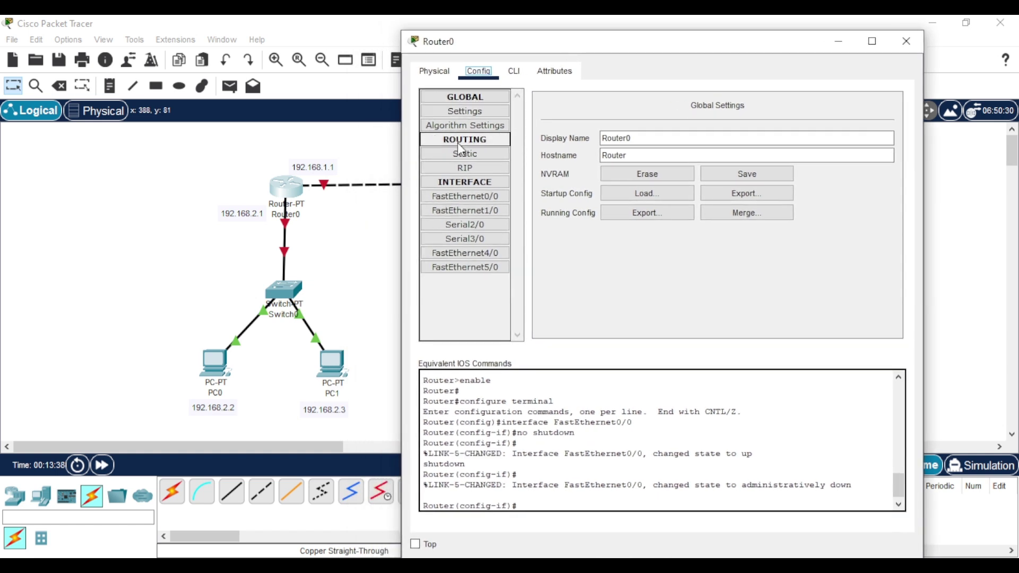
{"action": "left_click", "coordinate": [460, 199]}
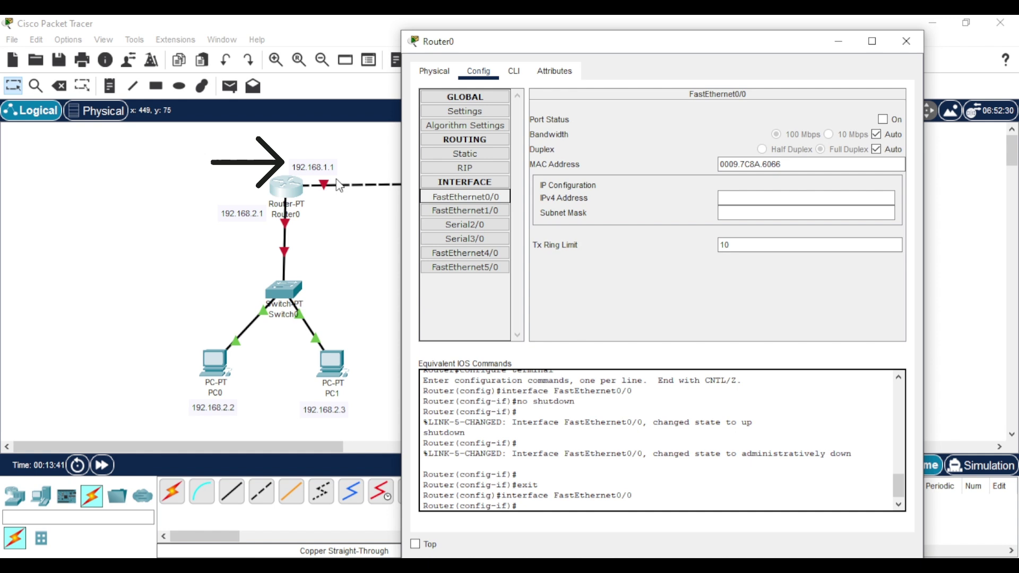
{"action": "left_click", "coordinate": [882, 120]}
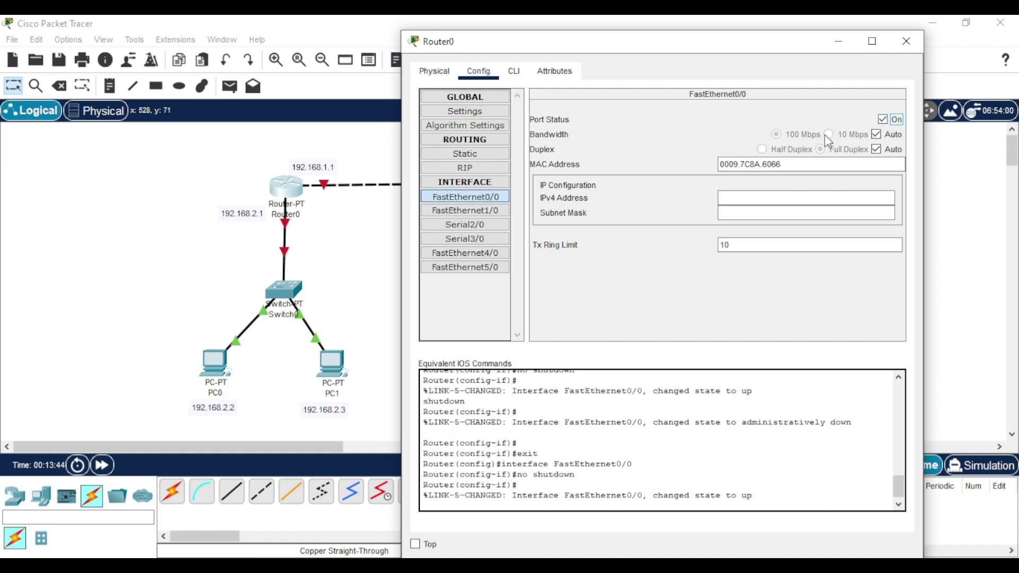
{"action": "left_click", "coordinate": [749, 199]}
{"action": "type", "text": "192.168.1.1"}
{"action": "left_click", "coordinate": [746, 213]}
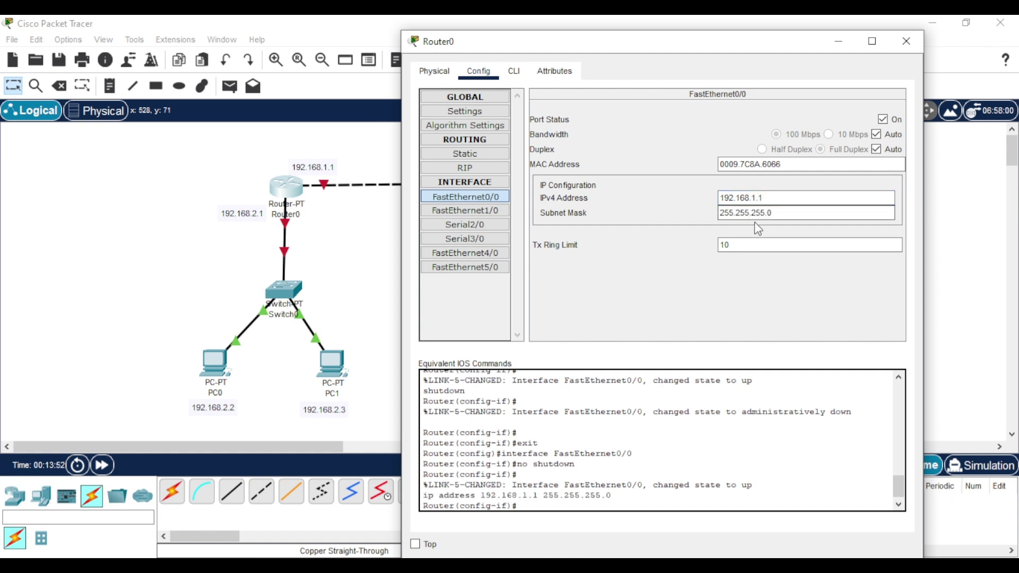
Turn on Router0's FastEthernet1/0 with IP 192.168.2.1 and mask 255.255.255.0
{"action": "left_click", "coordinate": [460, 209]}
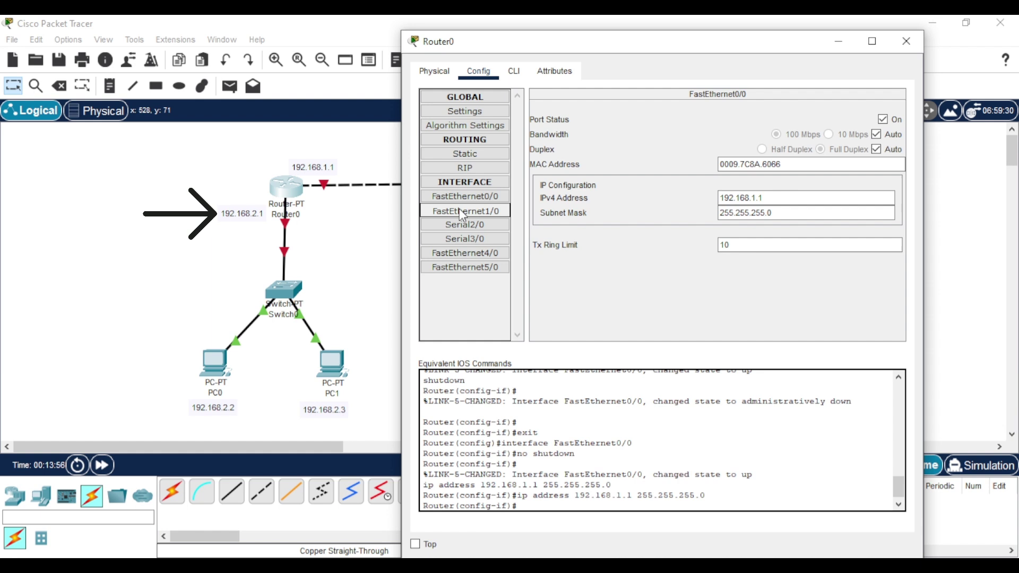
{"action": "left_click", "coordinate": [881, 121]}
{"action": "left_click", "coordinate": [743, 198]}
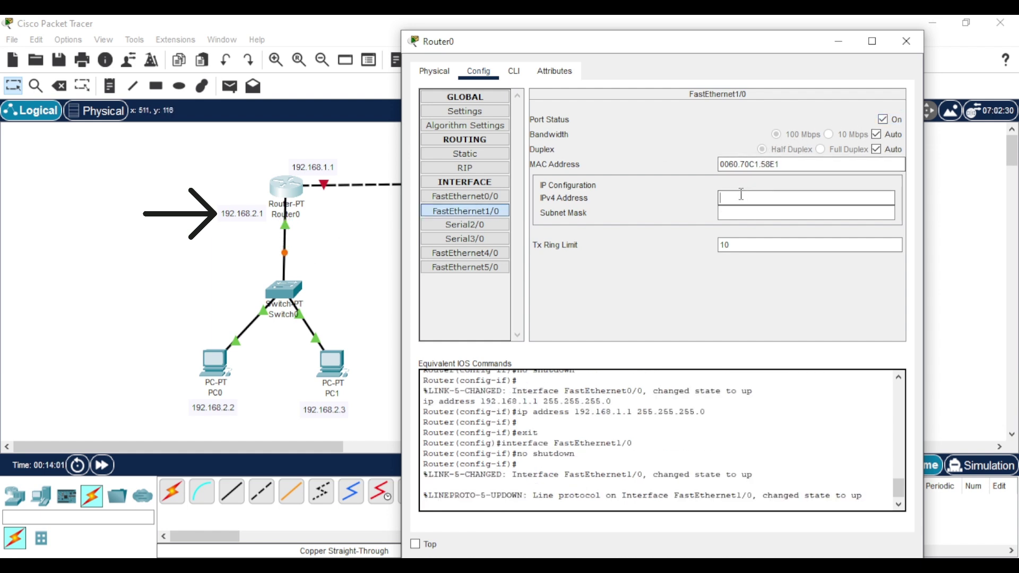
{"action": "type", "text": "192."}
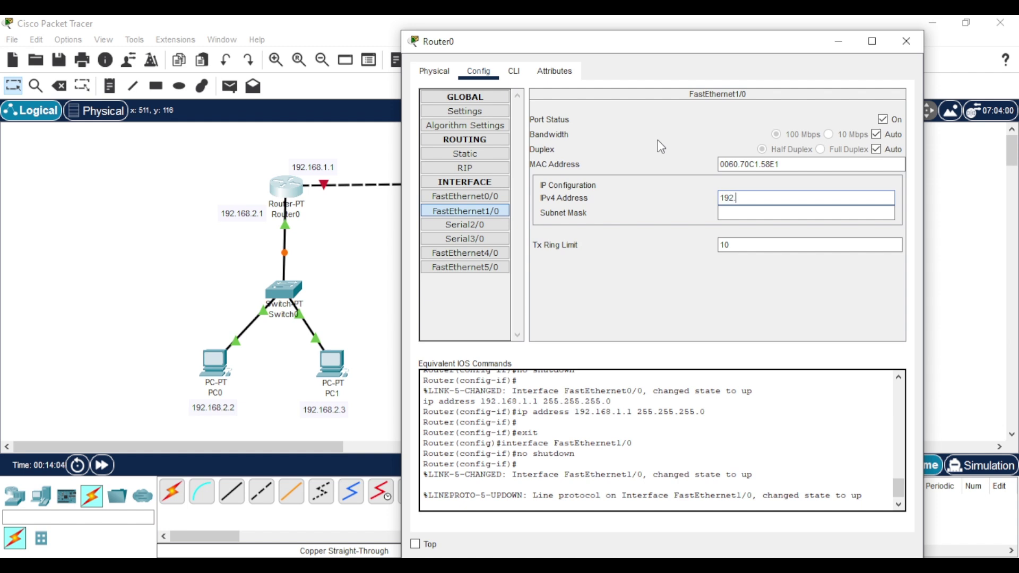
{"action": "type", "text": "168.2.1"}
{"action": "left_click", "coordinate": [740, 213]}
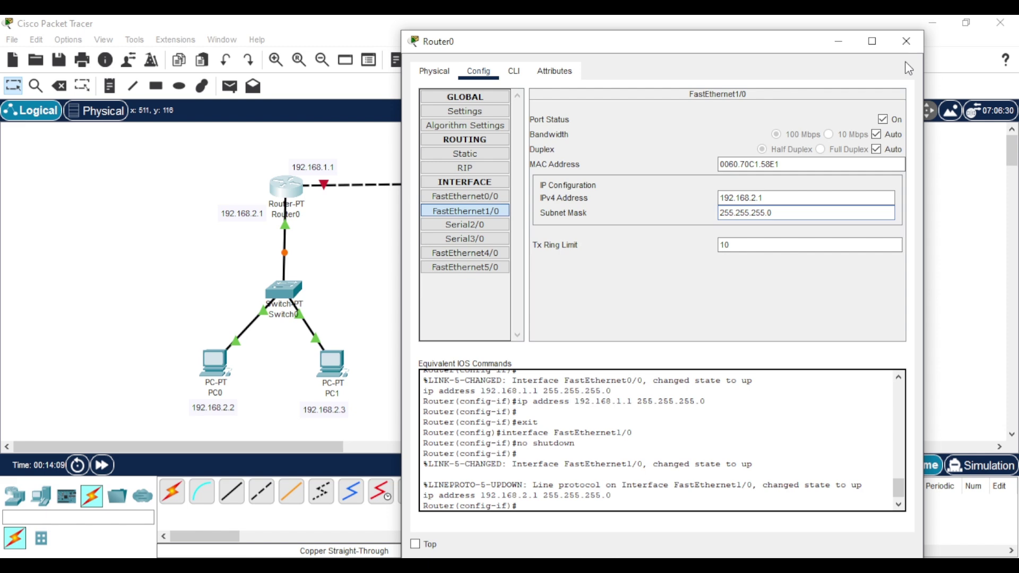
Close Router0, then turn on Router1's FastEthernet0/0 at 192.168.1.2, mask 255.255.255.0
{"action": "left_click", "coordinate": [907, 46]}
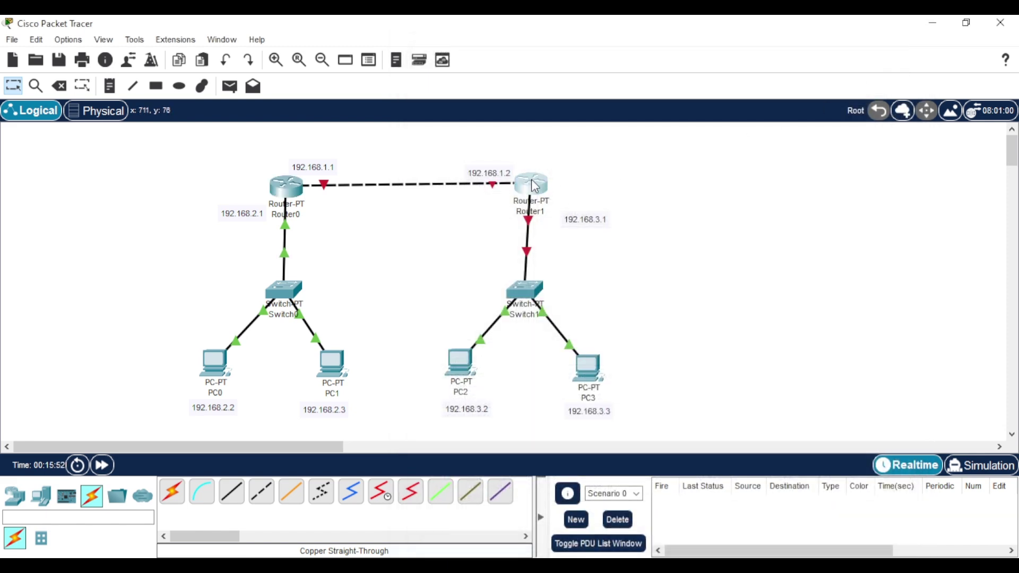
{"action": "left_click", "coordinate": [531, 179]}
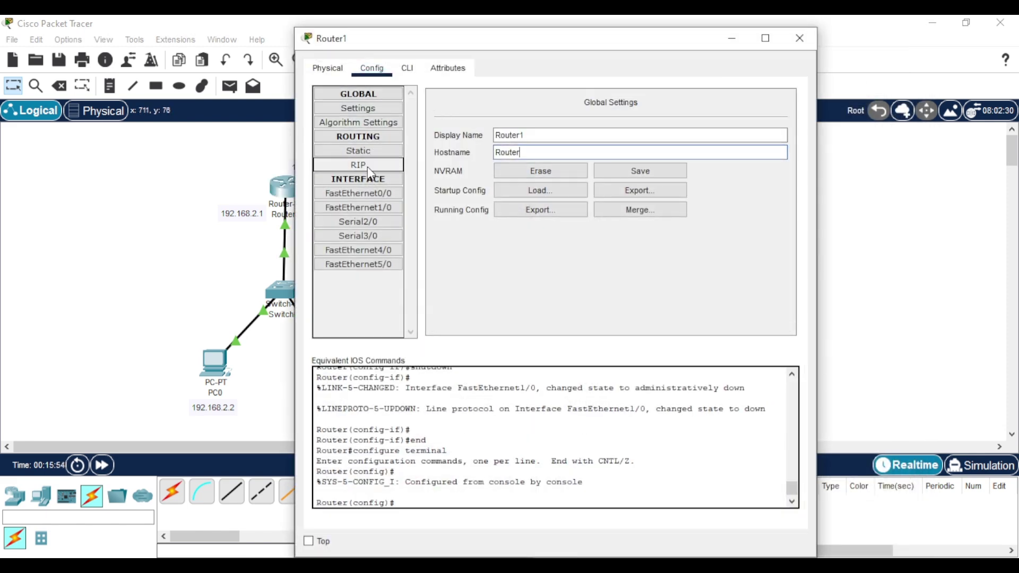
{"action": "left_click", "coordinate": [374, 195]}
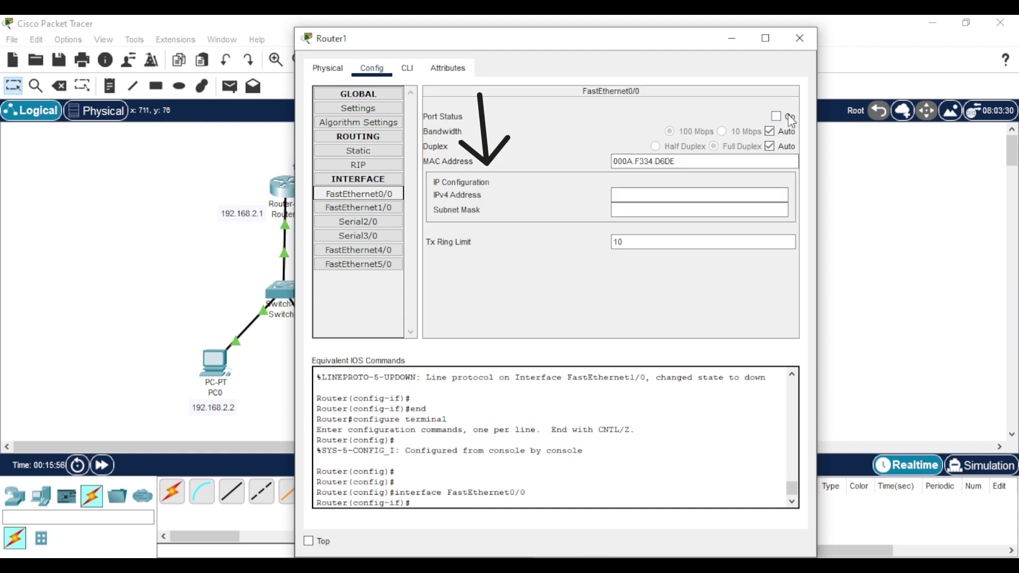
{"action": "left_click", "coordinate": [789, 116]}
{"action": "left_click_drag", "start_coordinate": [552, 40], "coordinate": [779, 40]}
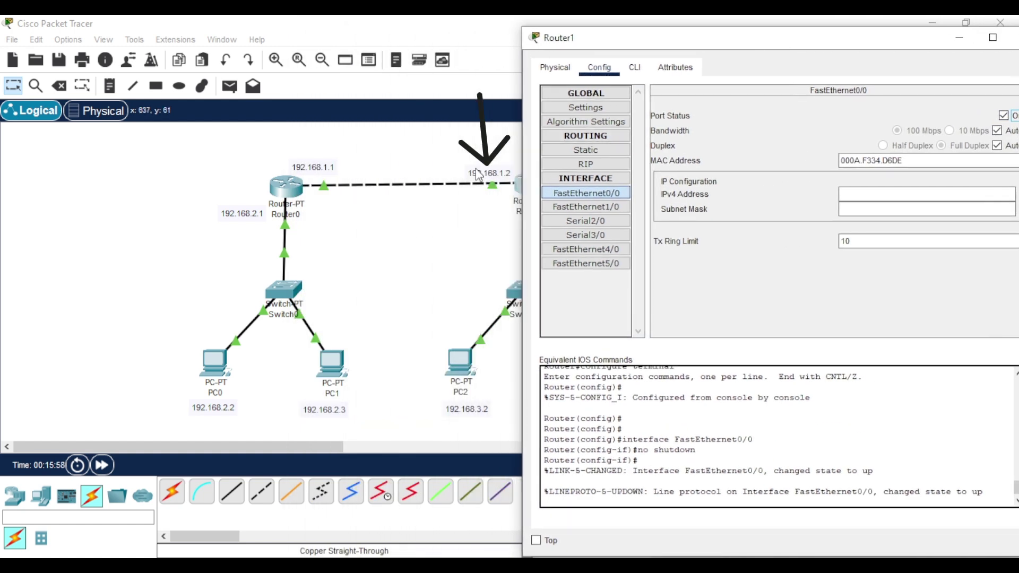
{"action": "left_click", "coordinate": [837, 194]}
{"action": "type", "text": "192."}
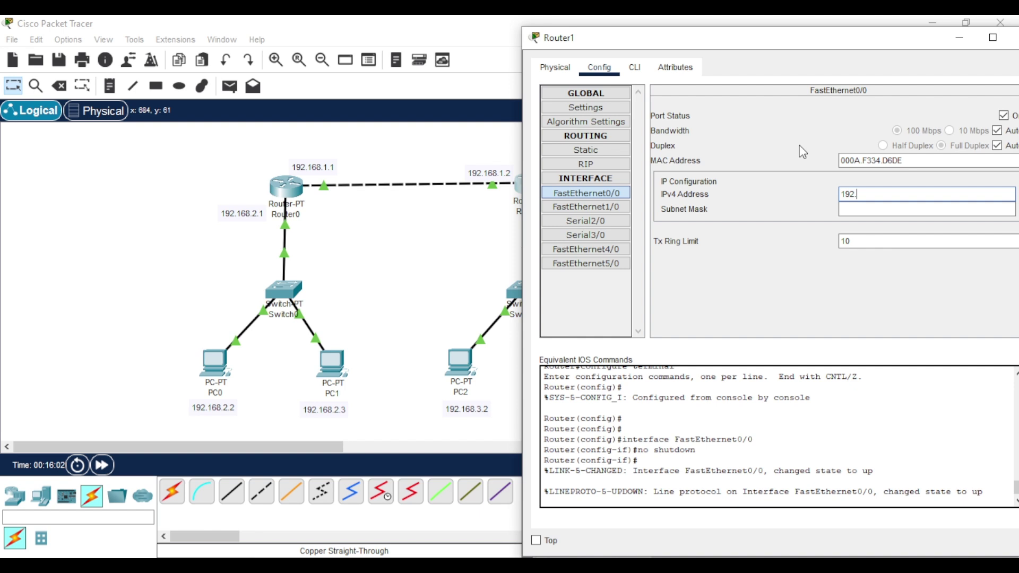
{"action": "type", "text": "168.1.2"}
{"action": "left_click", "coordinate": [846, 210]}
Turn on Router1's FastEthernet1/0 at 192.168.3.1 with mask 255.255.255.0
{"action": "left_click", "coordinate": [619, 202]}
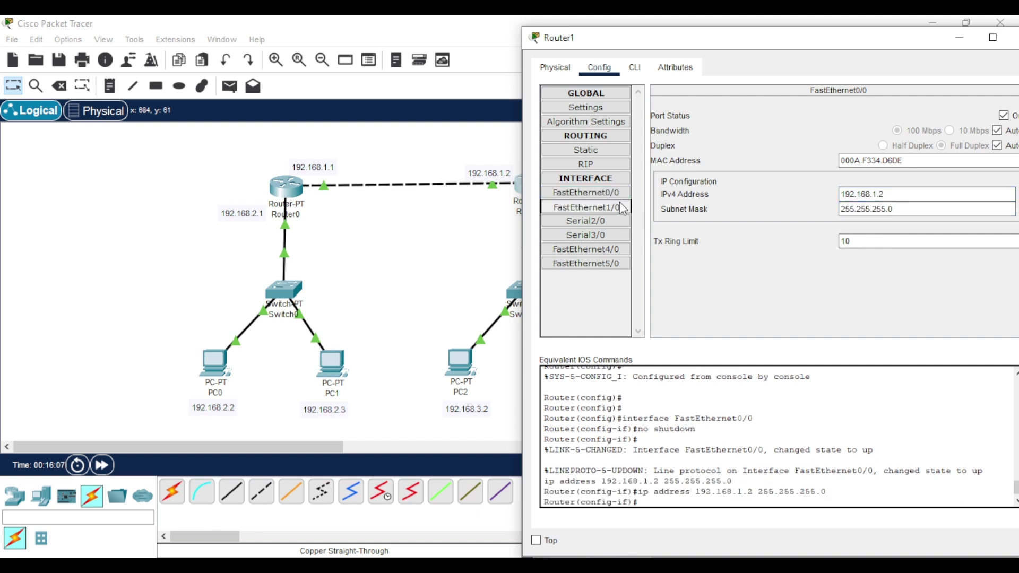
{"action": "left_click_drag", "start_coordinate": [804, 40], "coordinate": [296, 59]}
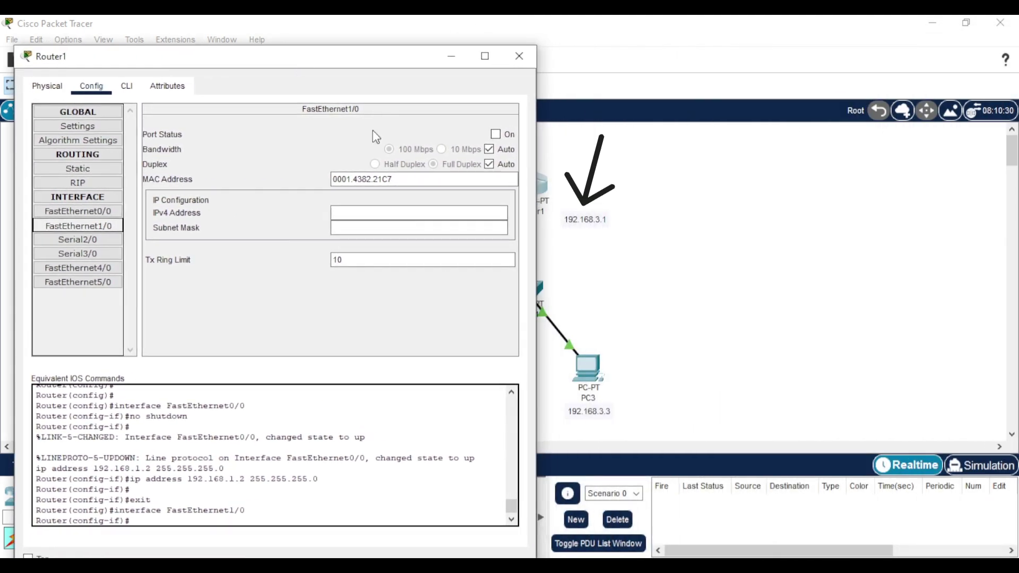
{"action": "left_click", "coordinate": [495, 134]}
{"action": "left_click", "coordinate": [426, 215]}
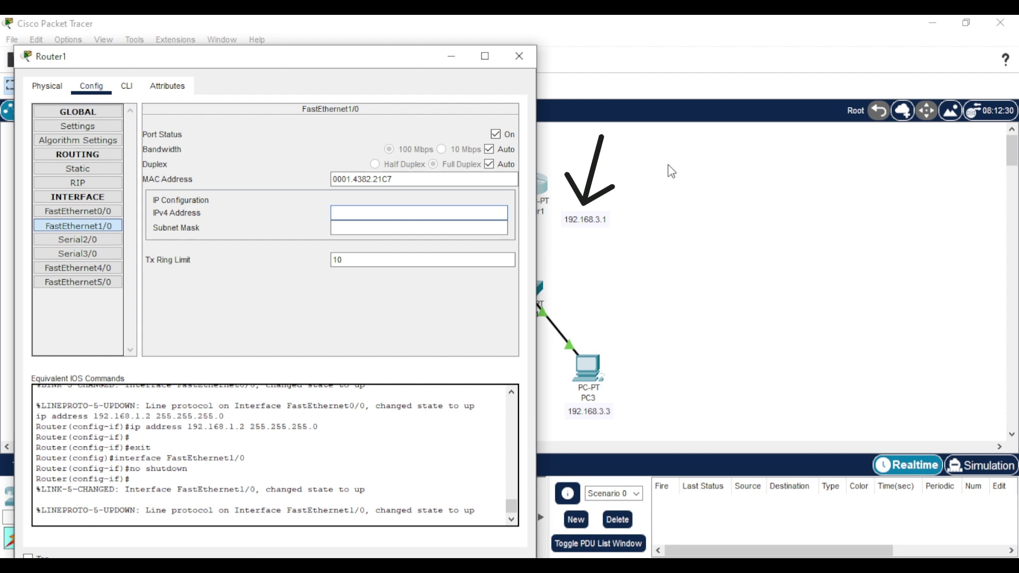
{"action": "type", "text": "192.168.3."}
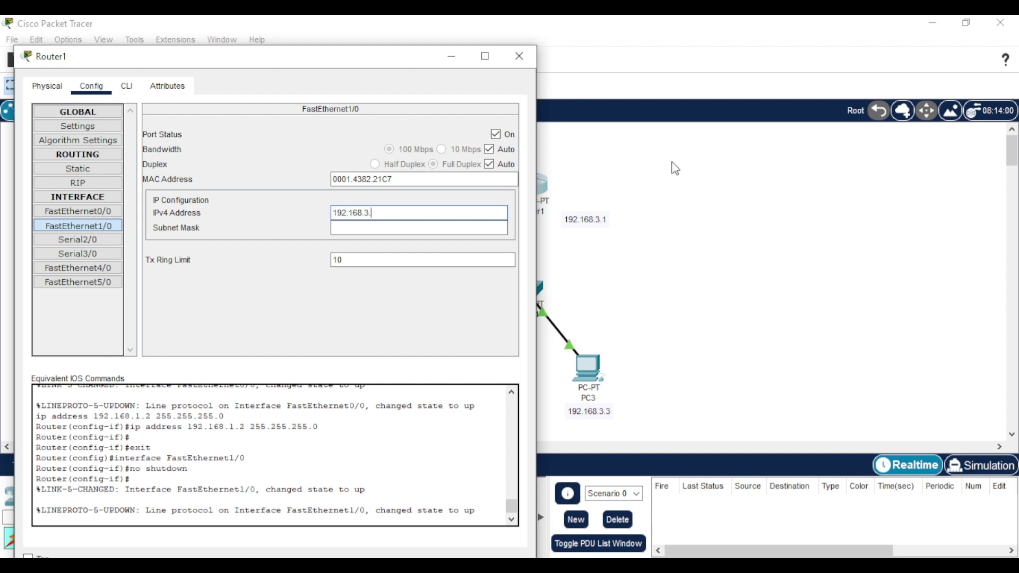
{"action": "type", "text": "1"}
{"action": "left_click", "coordinate": [454, 227]}
Close Router1 and fill in PC0's IP address, default subnet mask and default gateway
{"action": "left_click", "coordinate": [519, 56]}
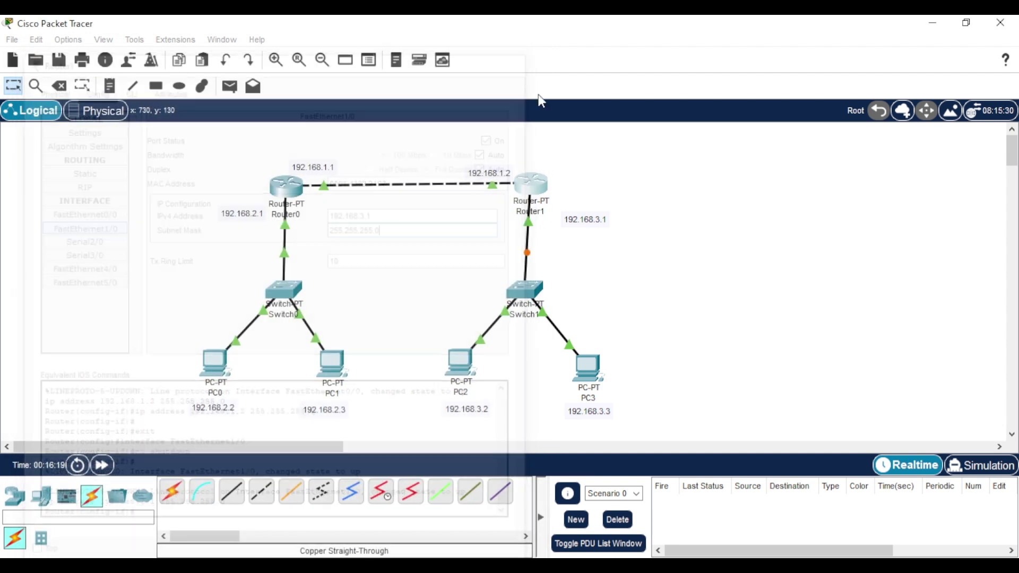
{"action": "left_click", "coordinate": [205, 366]}
{"action": "left_click", "coordinate": [416, 68]}
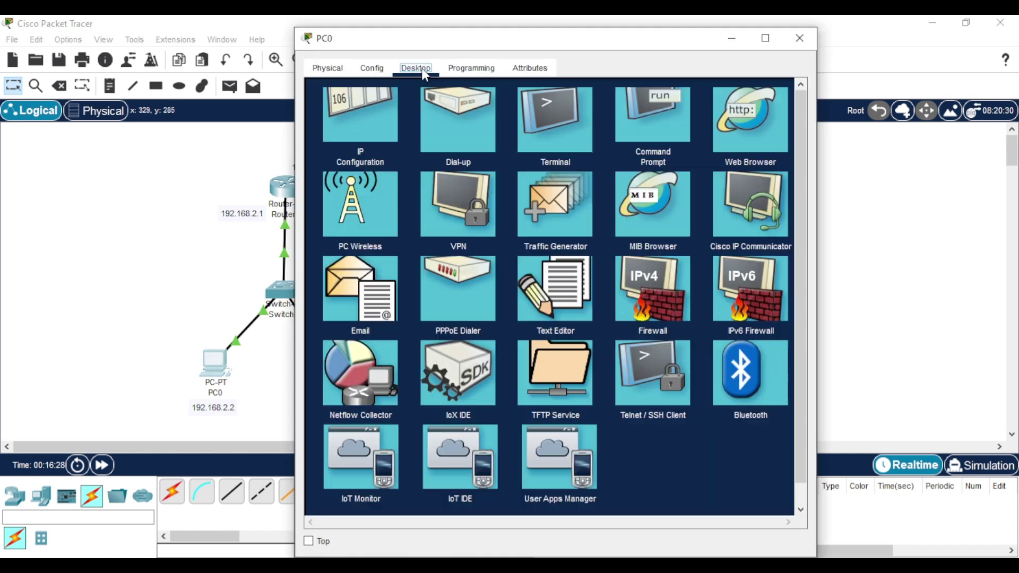
{"action": "left_click", "coordinate": [381, 113]}
{"action": "left_click_drag", "start_coordinate": [433, 40], "coordinate": [490, 34]}
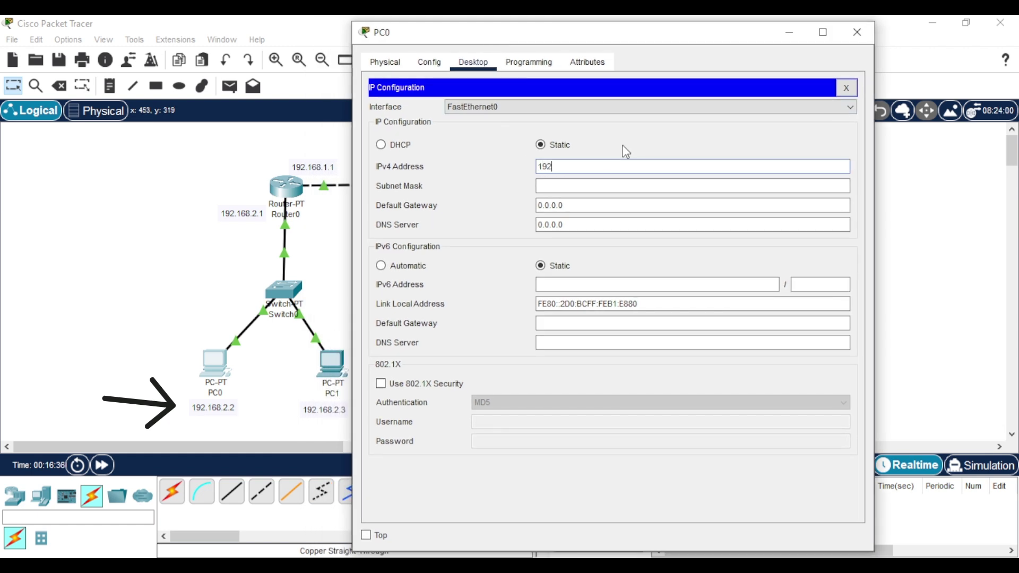
{"action": "type", "text": ".168.2.2"}
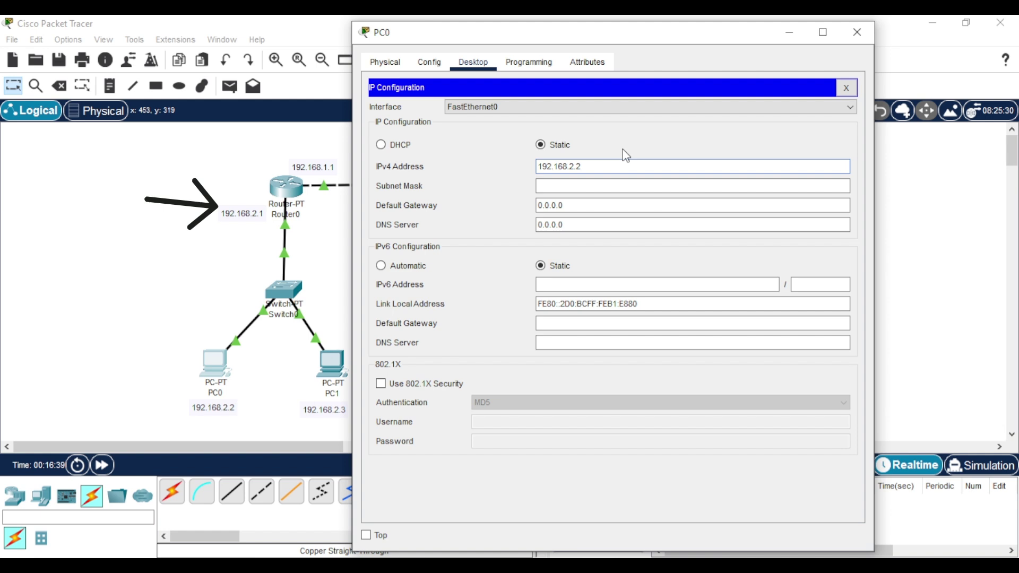
{"action": "left_click", "coordinate": [628, 185]}
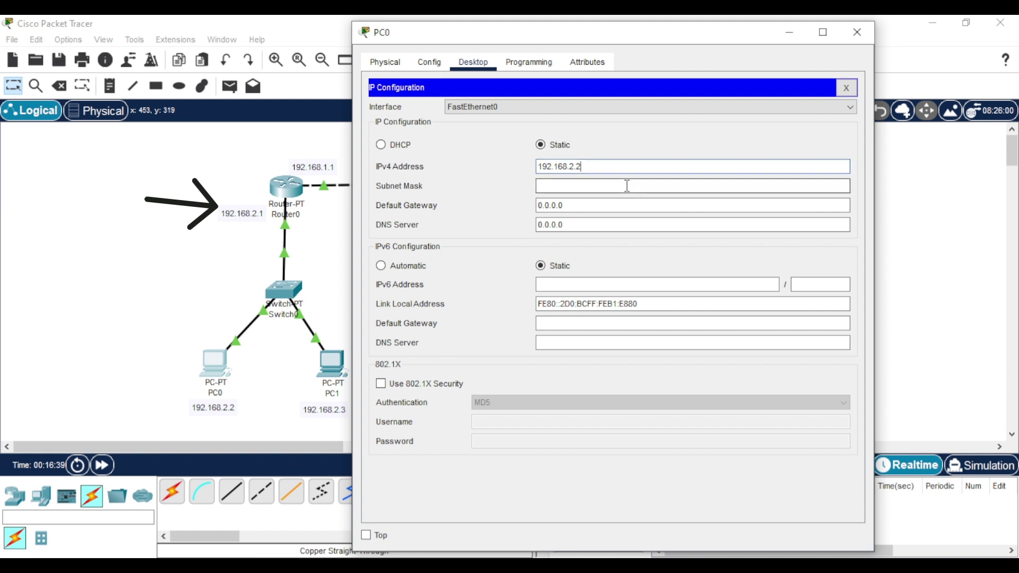
{"action": "double_click", "coordinate": [608, 207]}
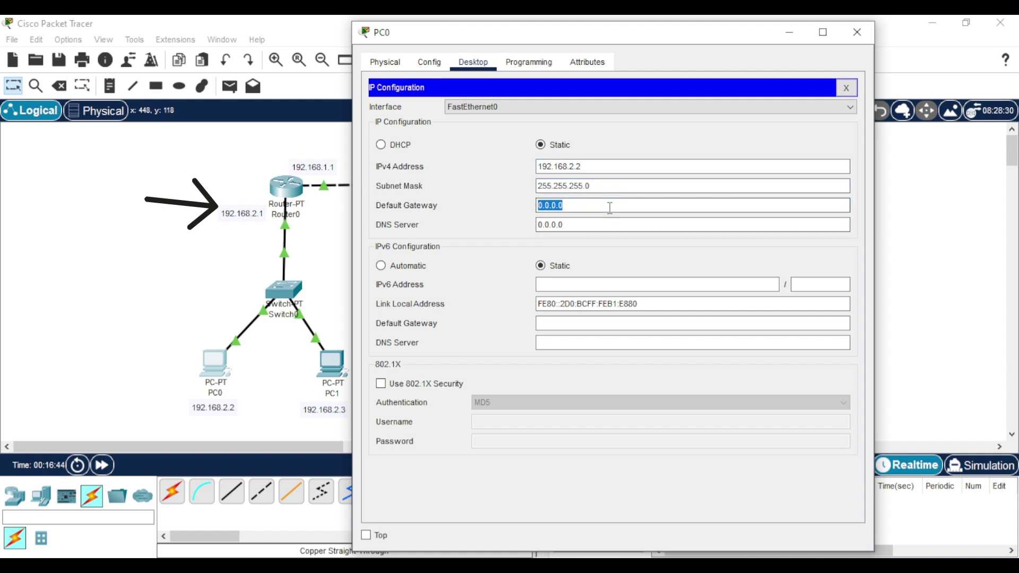
{"action": "type", "text": "192.168.2.1"}
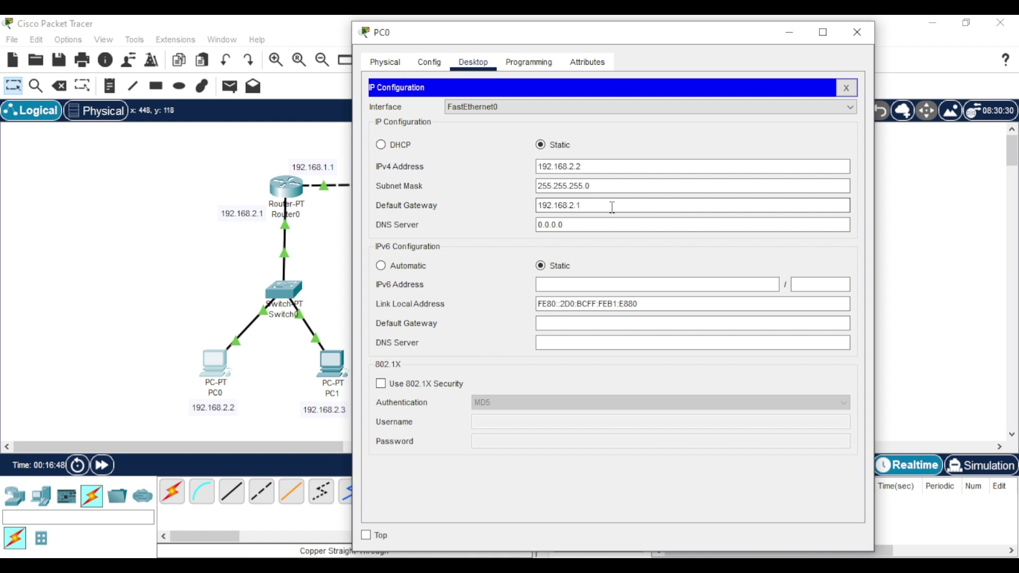
{"action": "left_click", "coordinate": [857, 32]}
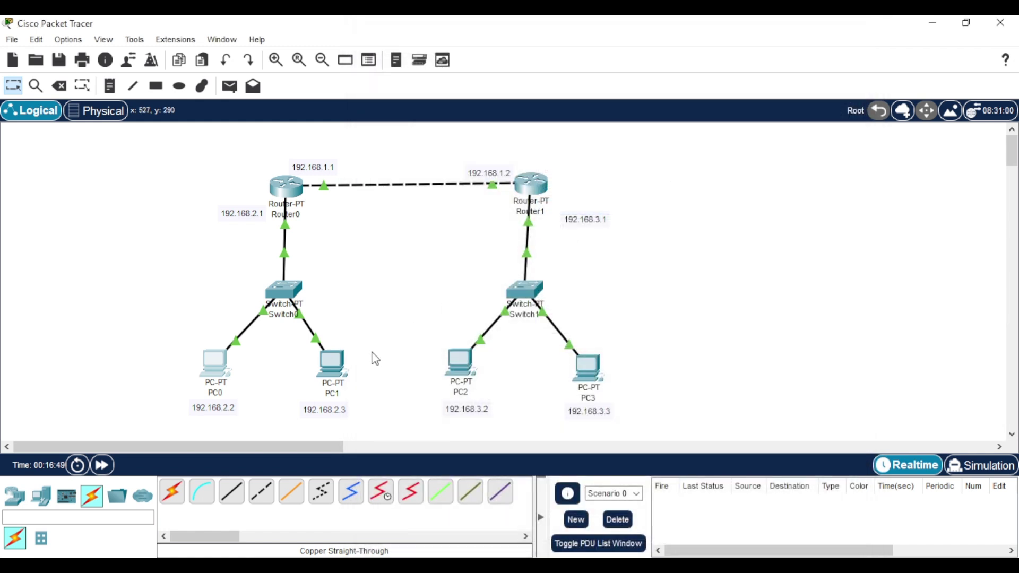
Give PC1 IP 192.168.2.3, mask 255.255.255.0 and gateway 192.168.2.1
{"action": "left_click", "coordinate": [339, 365]}
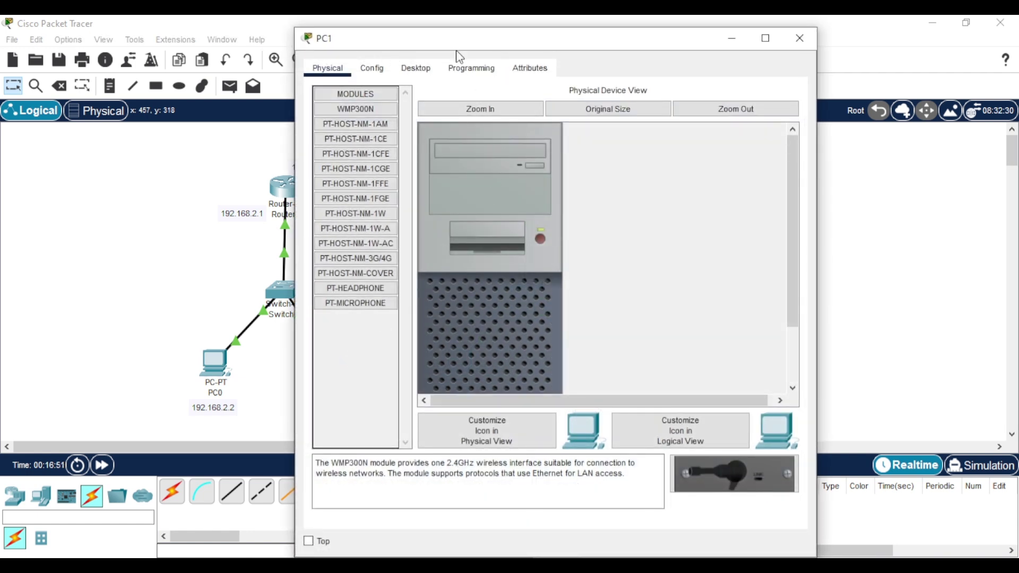
{"action": "left_click_drag", "start_coordinate": [457, 51], "coordinate": [516, 34]}
{"action": "left_click", "coordinate": [463, 68]}
{"action": "left_click", "coordinate": [411, 106]}
{"action": "left_click", "coordinate": [620, 172]}
{"action": "type", "text": "19"}
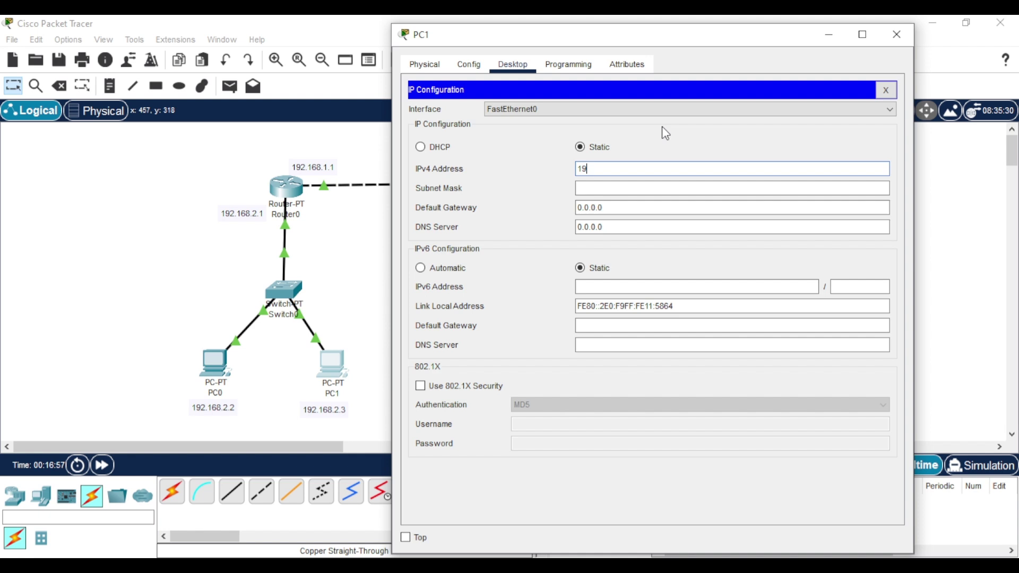
{"action": "type", "text": "2.168.2.3"}
{"action": "left_click", "coordinate": [645, 186]}
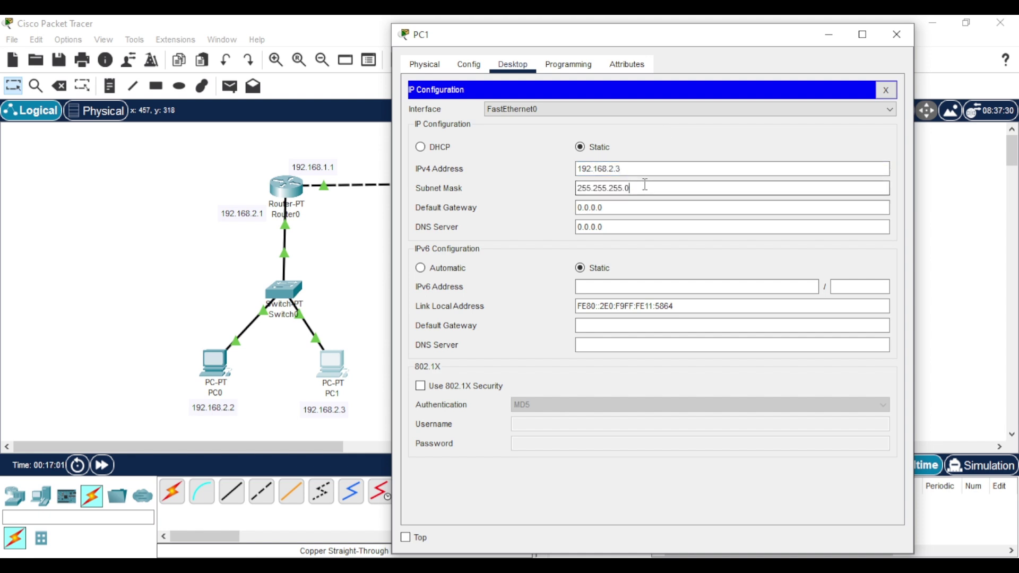
{"action": "left_click", "coordinate": [659, 206]}
{"action": "key", "text": "ctrl+a"}
{"action": "type", "text": "192."}
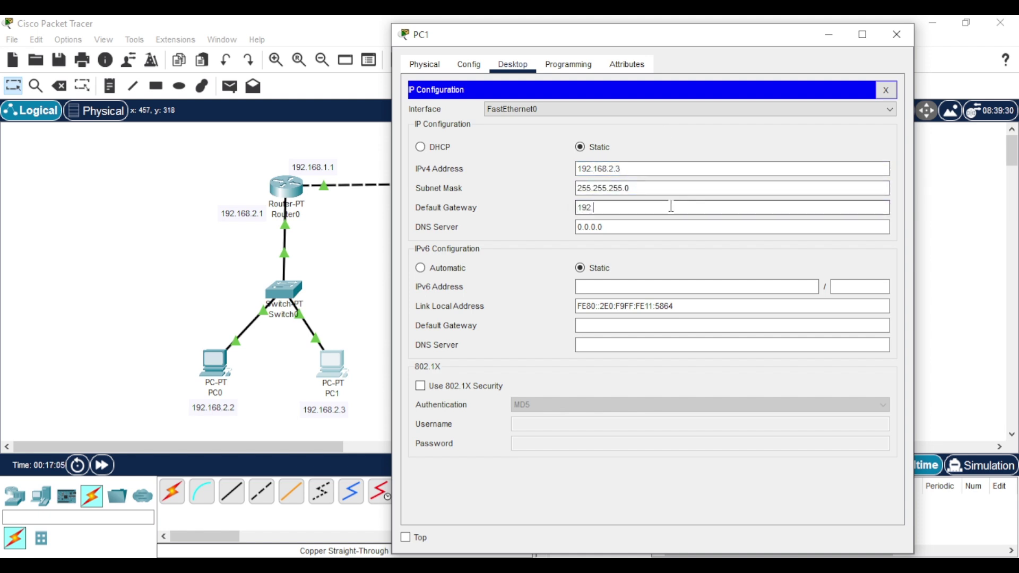
{"action": "type", "text": "168.2.1"}
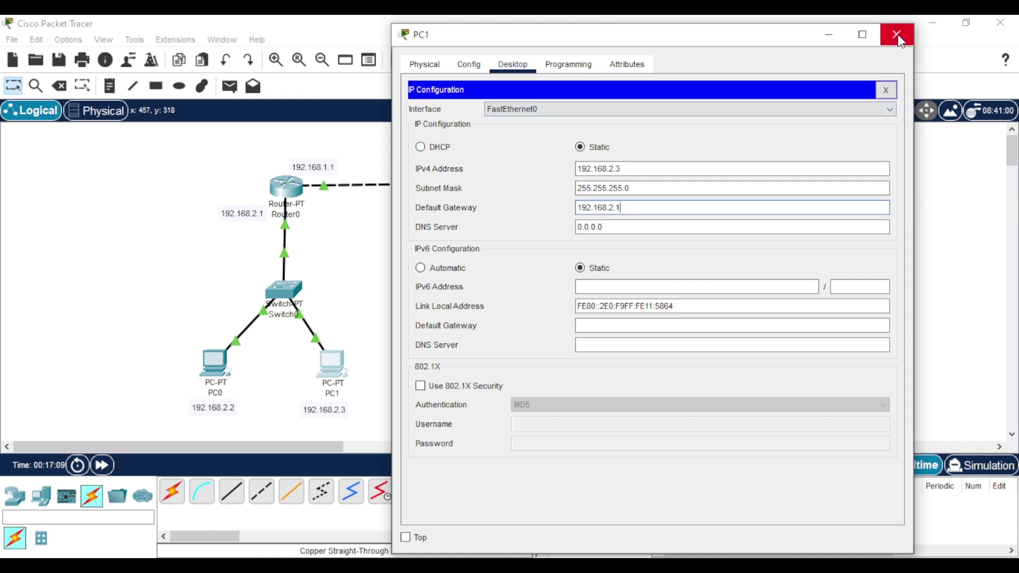
{"action": "left_click", "coordinate": [896, 34]}
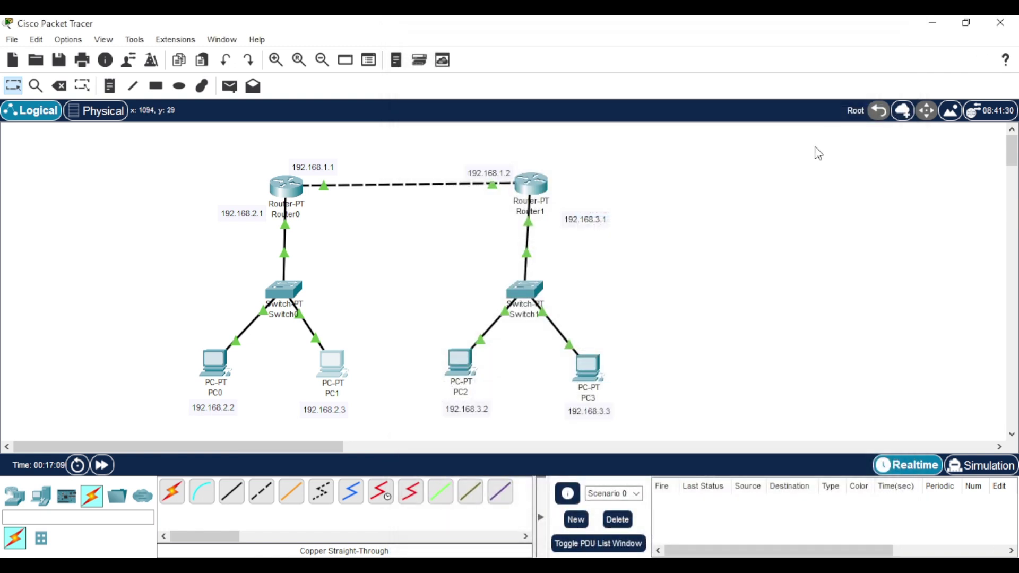
Give PC2 IP 192.168.3.2, mask 255.255.255.0 and gateway 192.168.3.1
{"action": "left_click", "coordinate": [457, 367]}
{"action": "left_click", "coordinate": [384, 151]}
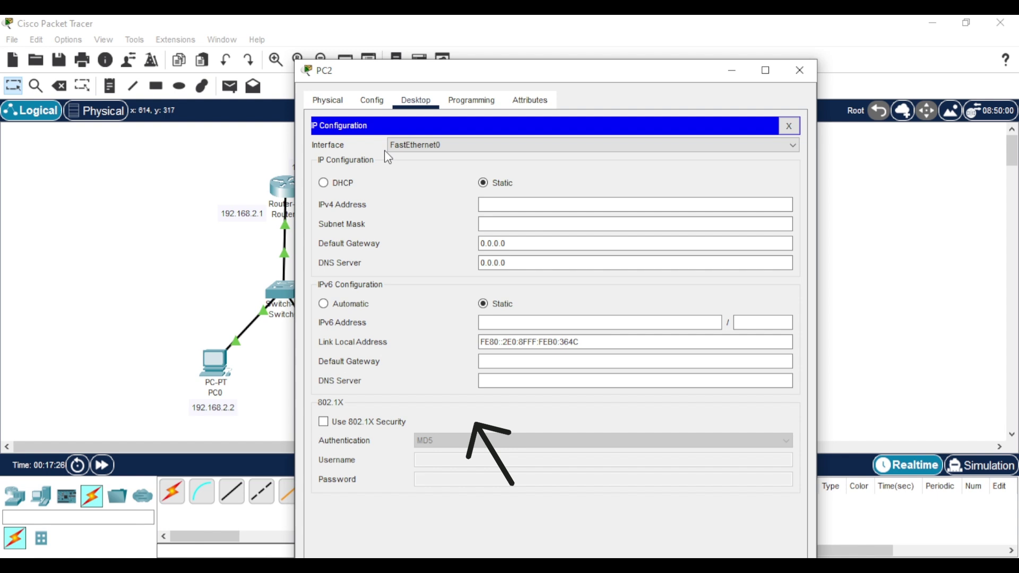
{"action": "left_click_drag", "start_coordinate": [531, 70], "coordinate": [115, 31]}
{"action": "left_click", "coordinate": [182, 166]}
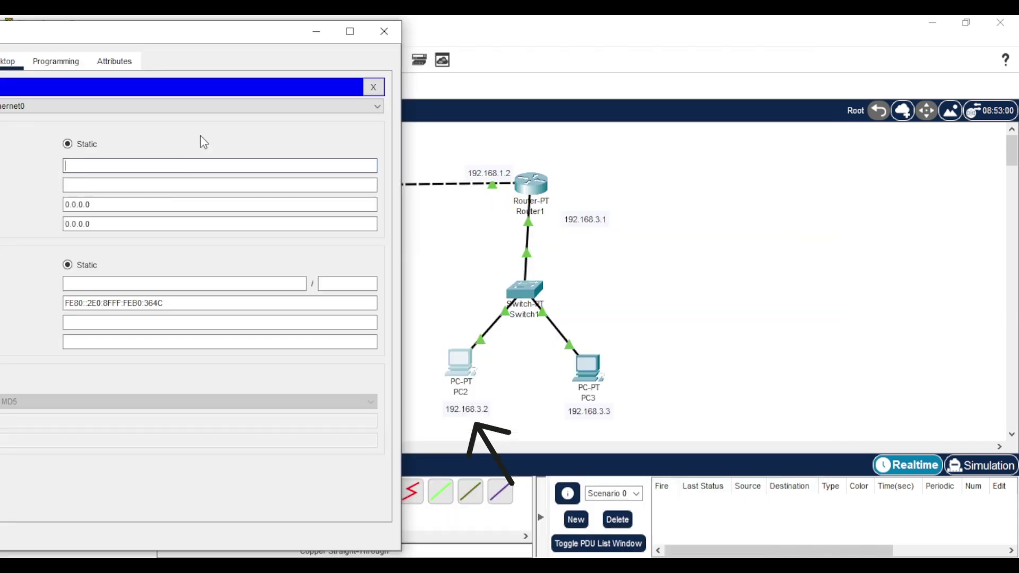
{"action": "type", "text": "192.168.3."}
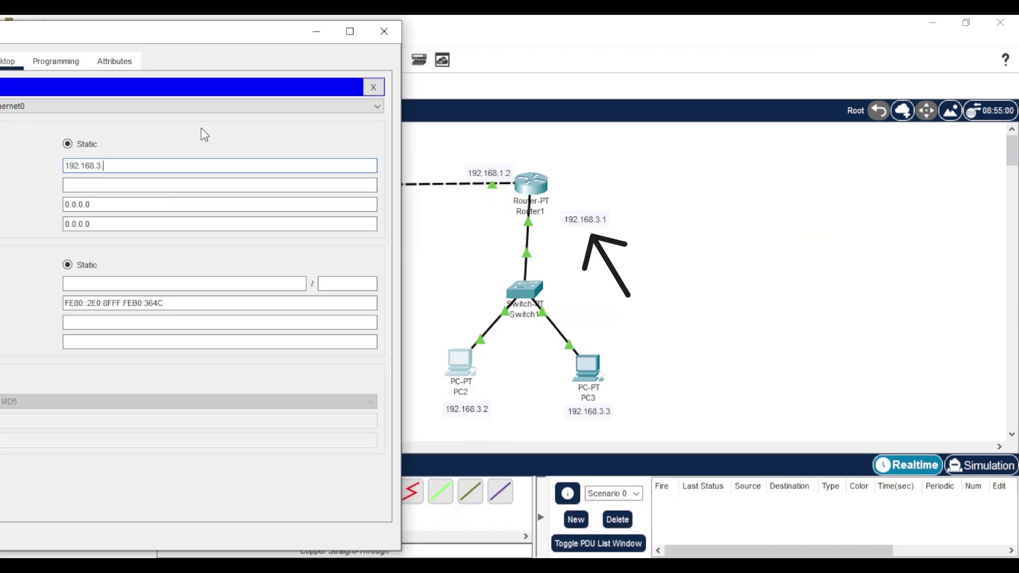
{"action": "type", "text": "2"}
{"action": "left_click", "coordinate": [191, 184]}
{"action": "key", "text": "Tab"}
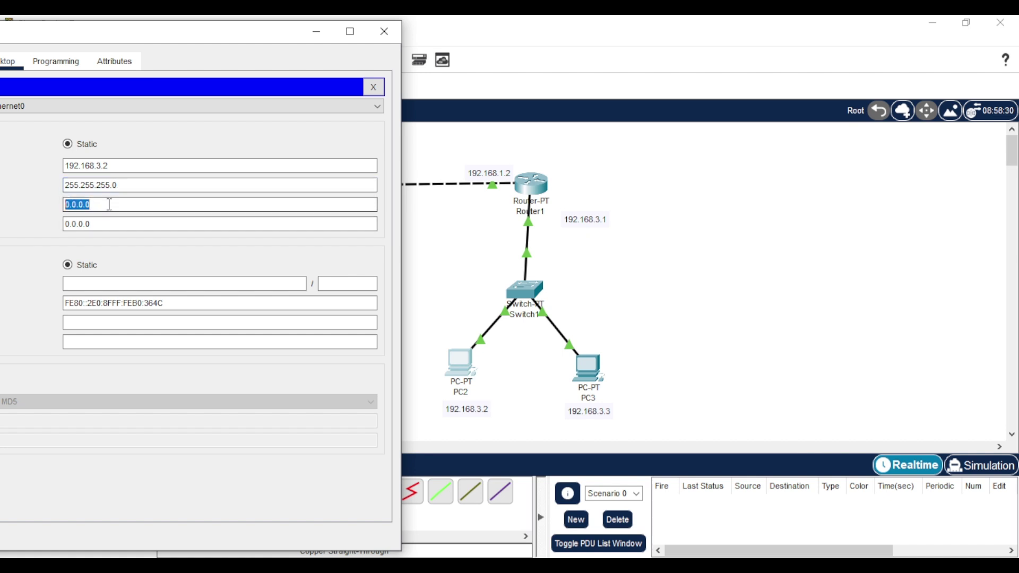
{"action": "type", "text": "192.168.3.1"}
{"action": "left_click", "coordinate": [383, 29]}
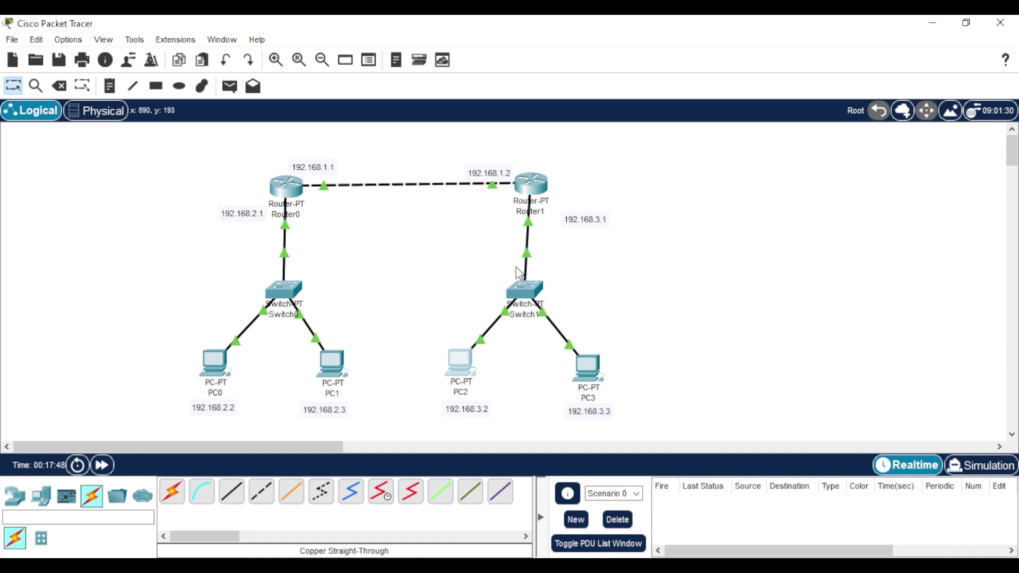
Give PC3 IP 192.168.3.3, mask 255.255.255.0 and gateway 192.168.3.1
{"action": "left_click", "coordinate": [587, 366]}
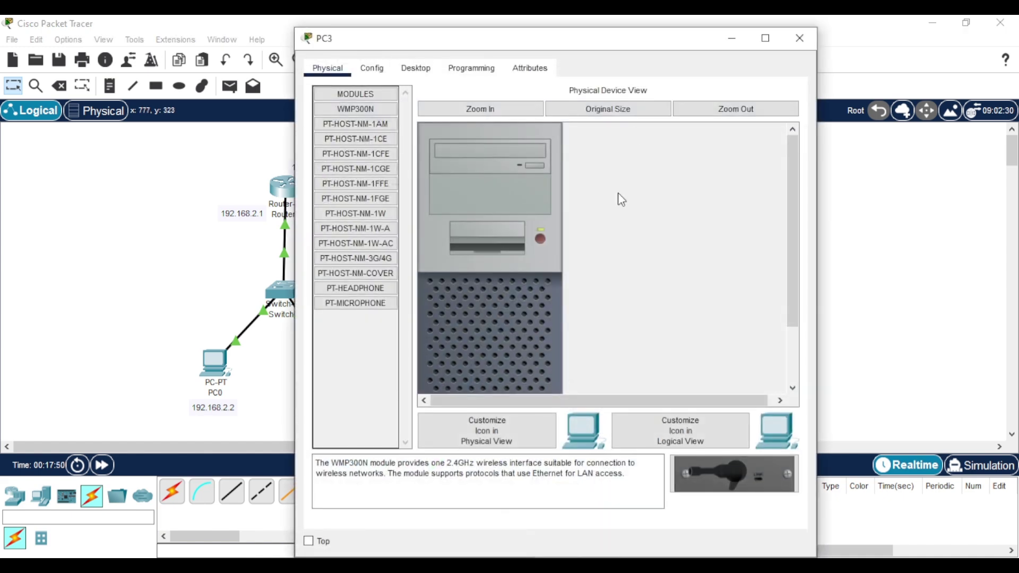
{"action": "left_click", "coordinate": [415, 68]}
{"action": "left_click", "coordinate": [366, 125]}
{"action": "left_click_drag", "start_coordinate": [592, 38], "coordinate": [297, 39]}
{"action": "left_click", "coordinate": [236, 175]}
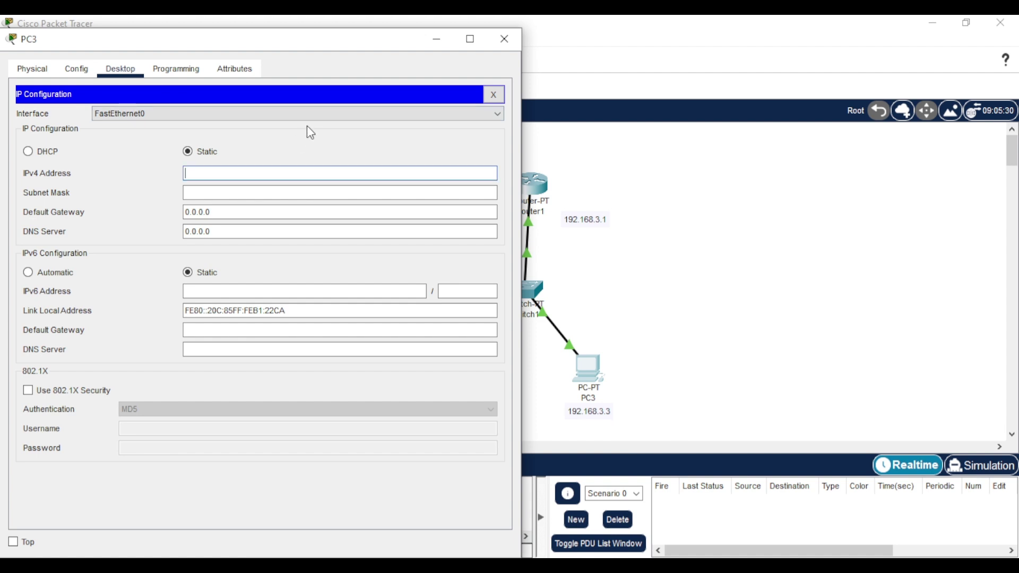
{"action": "type", "text": "192.168.3"}
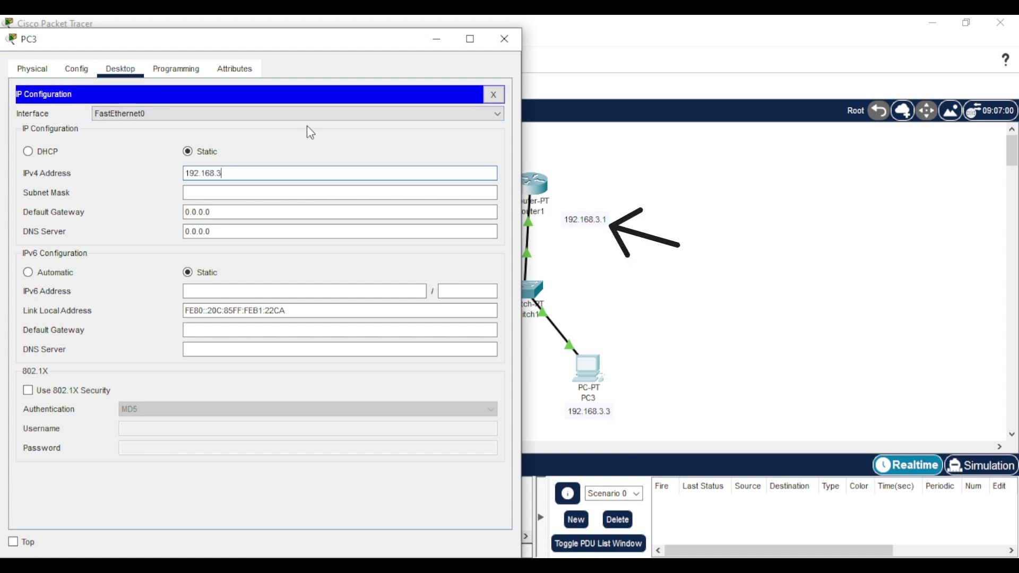
{"action": "type", "text": ".3"}
{"action": "left_click", "coordinate": [295, 193]}
{"action": "left_click_drag", "start_coordinate": [234, 212], "coordinate": [142, 226]}
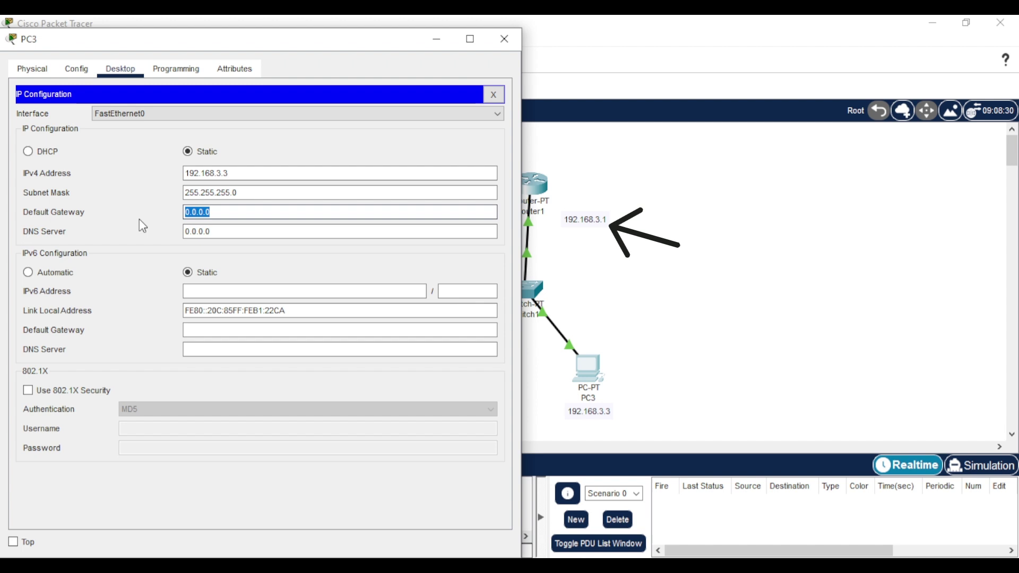
{"action": "type", "text": "192.168.3."}
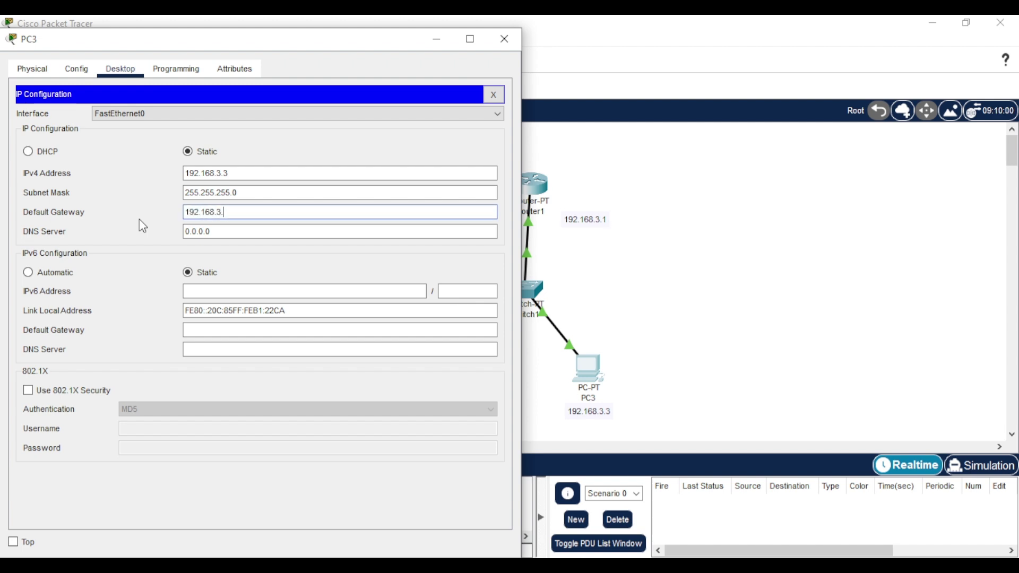
{"action": "type", "text": "1"}
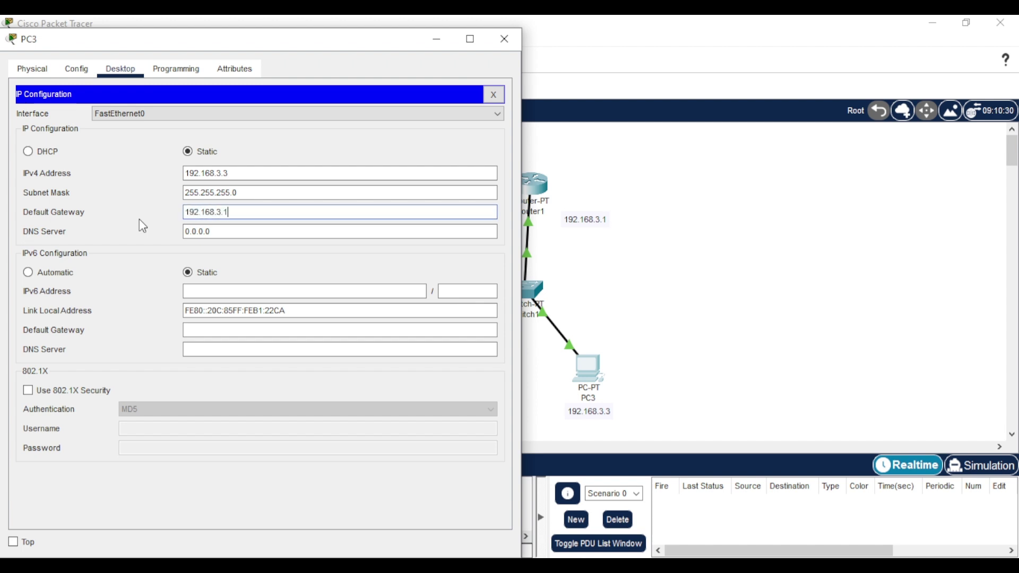
Close PC3 and send simple PDU pings from PC0 to PC1 and PC2 to PC3
{"action": "left_click", "coordinate": [498, 46]}
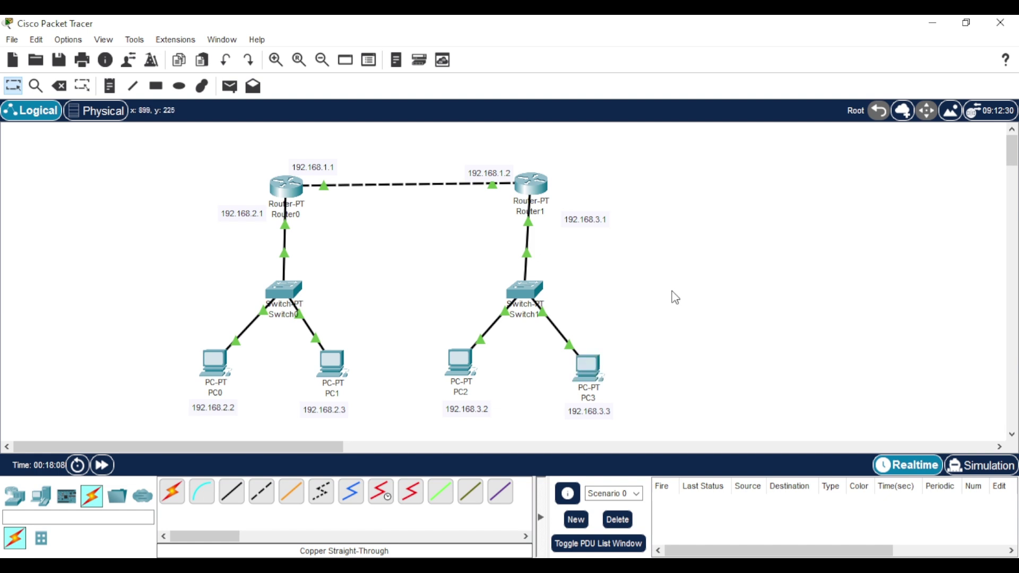
{"action": "left_click", "coordinate": [229, 85]}
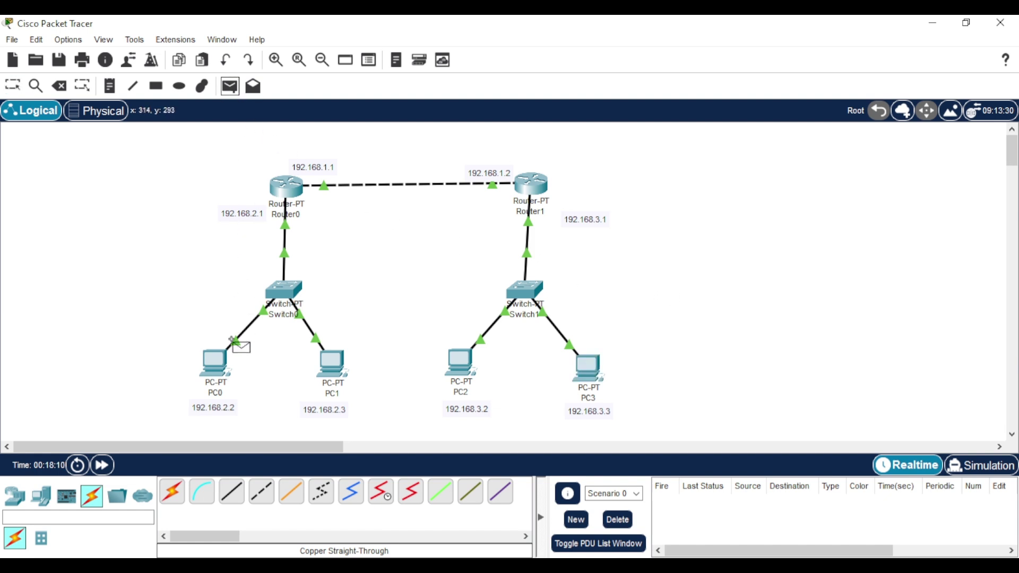
{"action": "left_click", "coordinate": [216, 364]}
{"action": "left_click", "coordinate": [332, 365]}
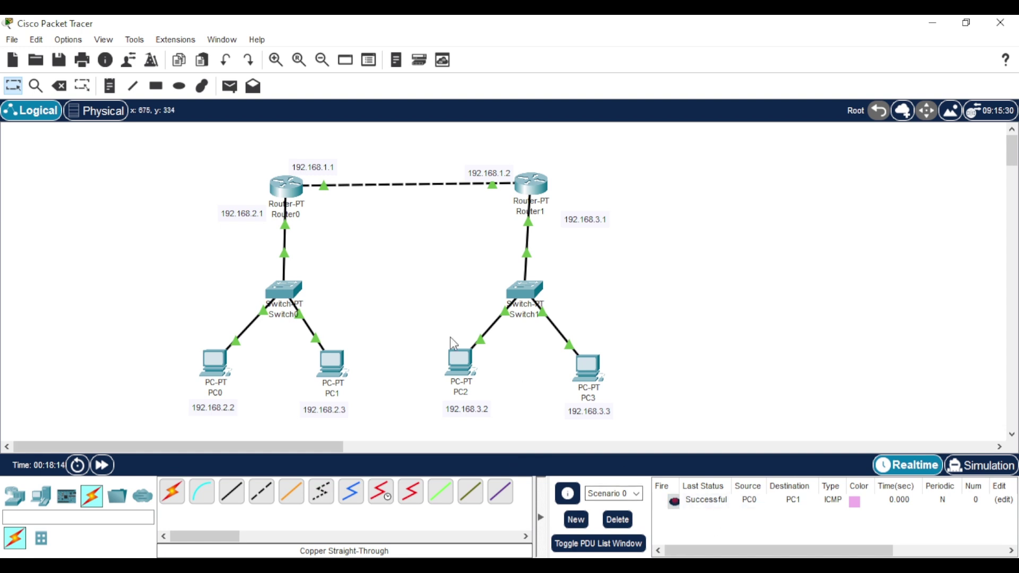
{"action": "left_click", "coordinate": [230, 86]}
{"action": "left_click", "coordinate": [470, 362]}
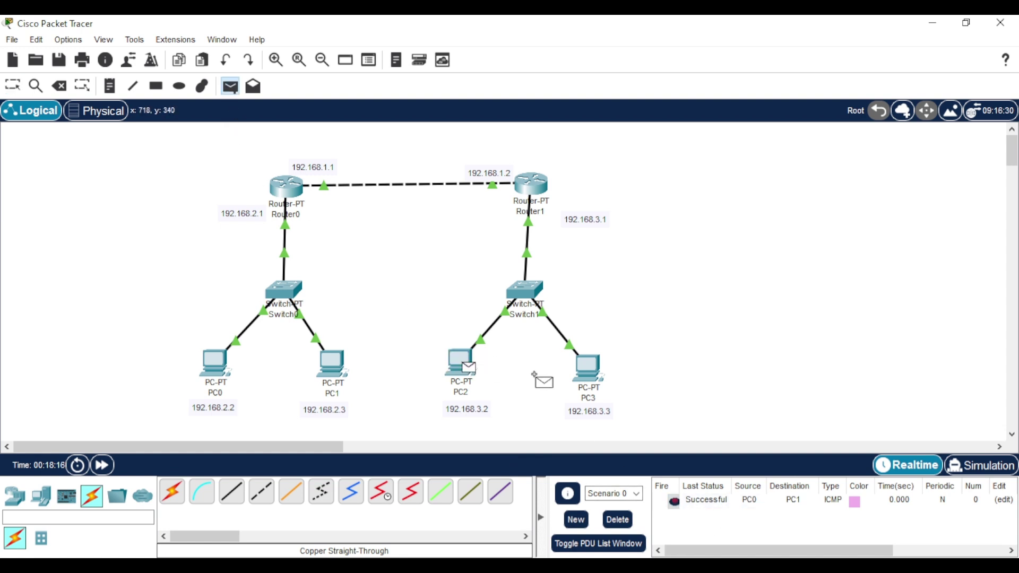
{"action": "left_click", "coordinate": [587, 369]}
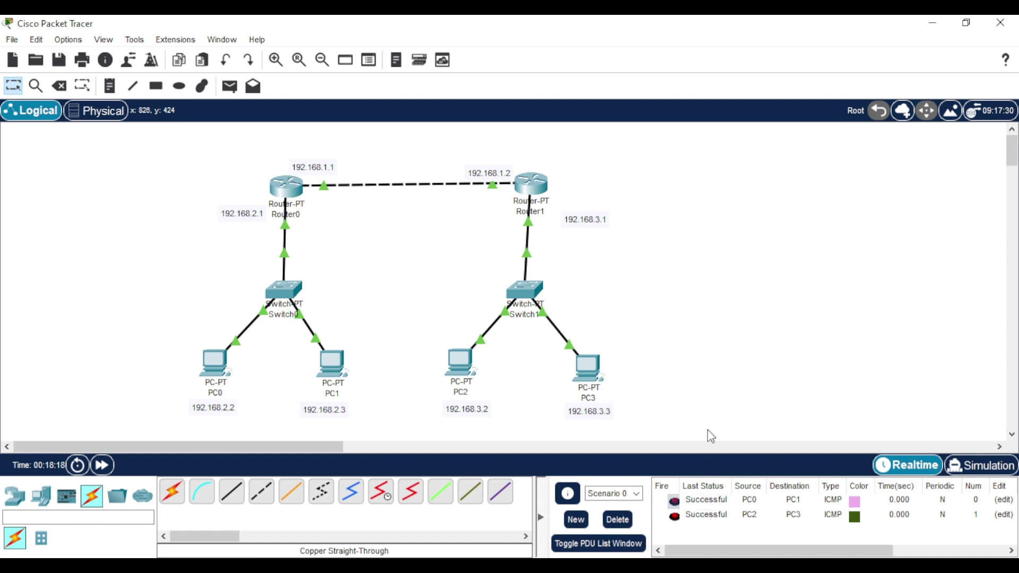
Send a ping from PC1 across the routers to PC2 and move the 192.168.3.1 note near Router1
{"action": "left_click", "coordinate": [228, 88]}
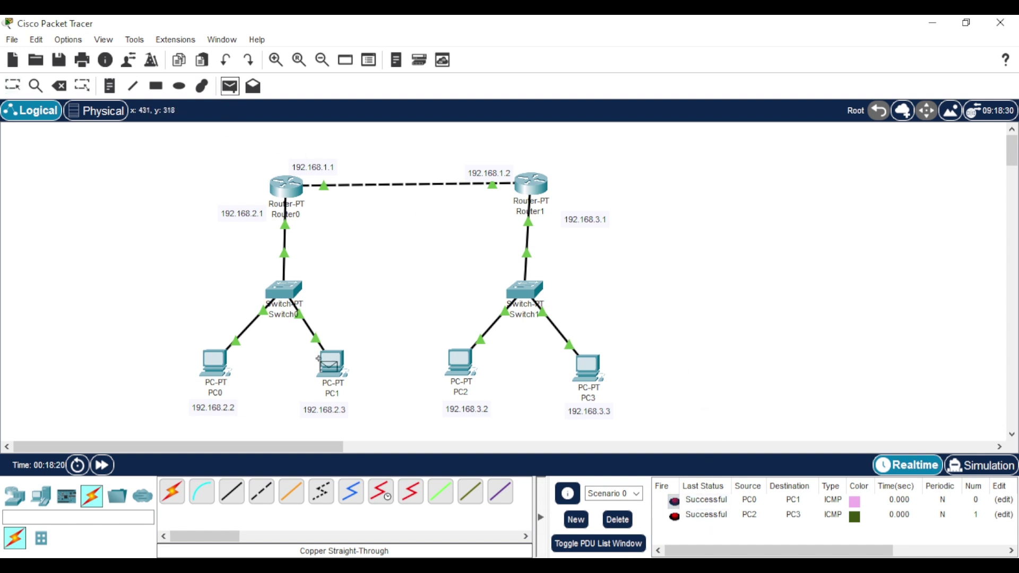
{"action": "left_click", "coordinate": [332, 363]}
{"action": "left_click", "coordinate": [462, 375]}
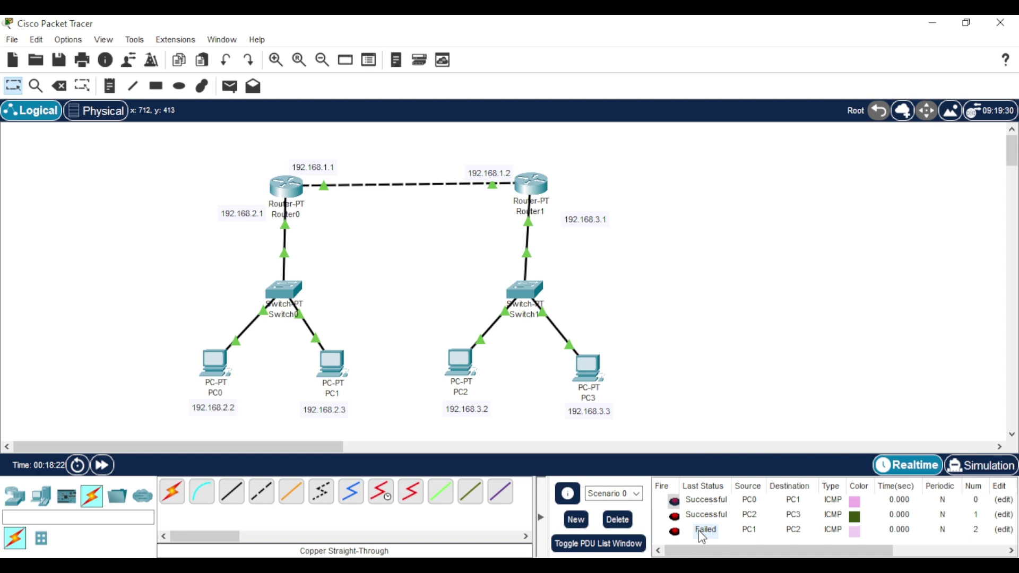
{"action": "left_click_drag", "start_coordinate": [589, 221], "coordinate": [561, 222]}
Open Router0's Static routing settings
{"action": "left_click", "coordinate": [640, 221]}
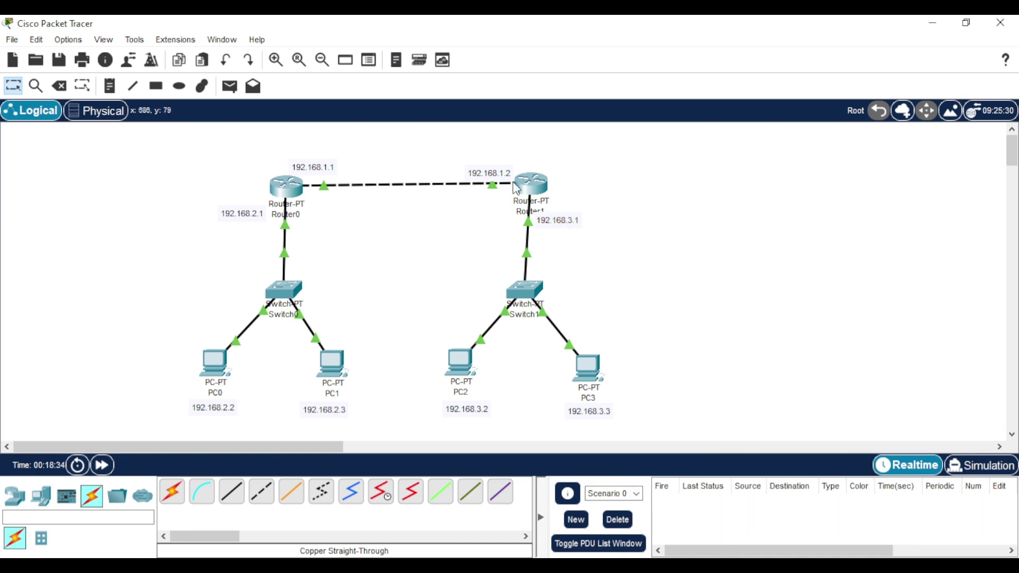
{"action": "left_click", "coordinate": [281, 194]}
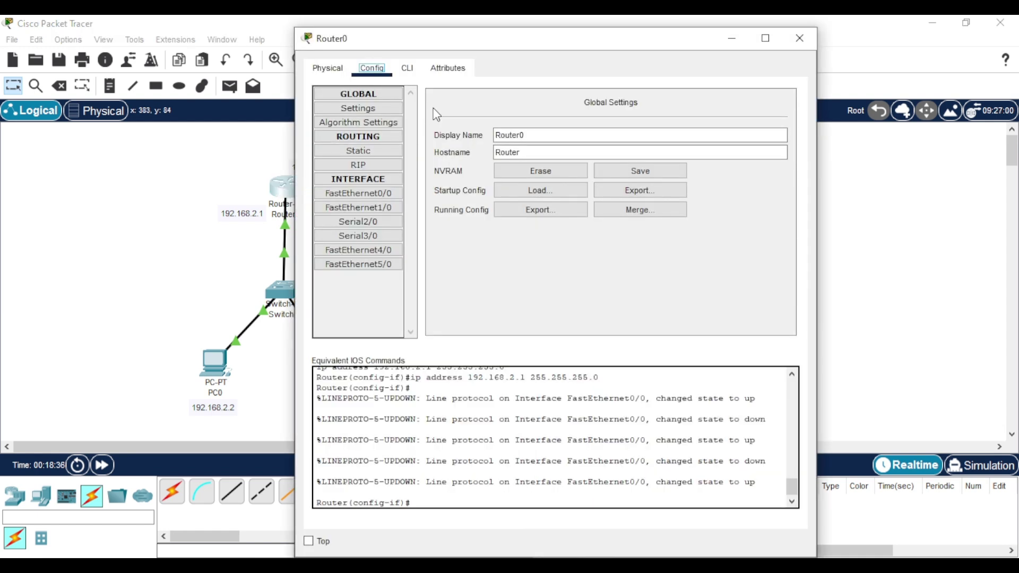
{"action": "left_click_drag", "start_coordinate": [444, 39], "coordinate": [728, 44]}
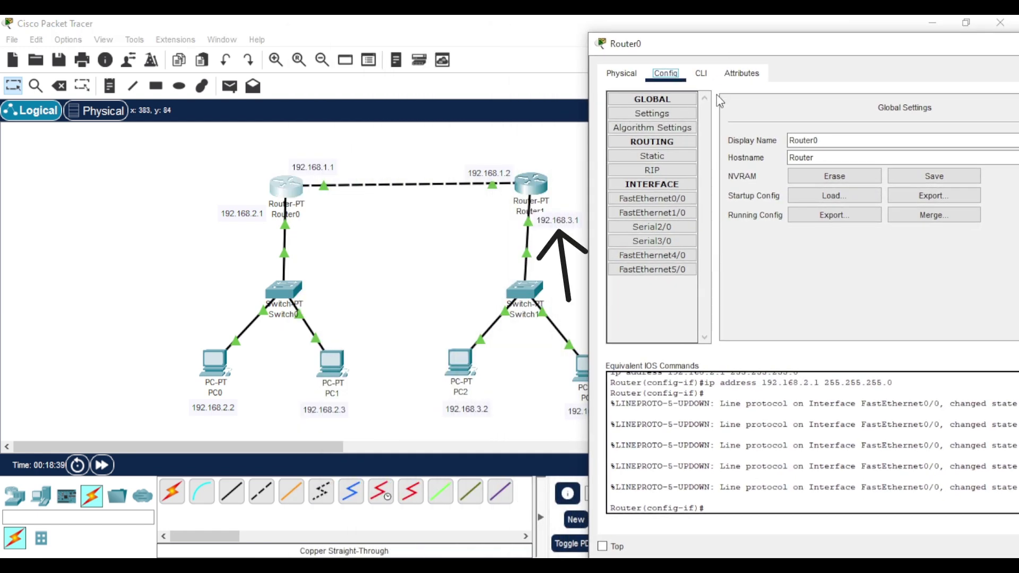
{"action": "left_click", "coordinate": [670, 155]}
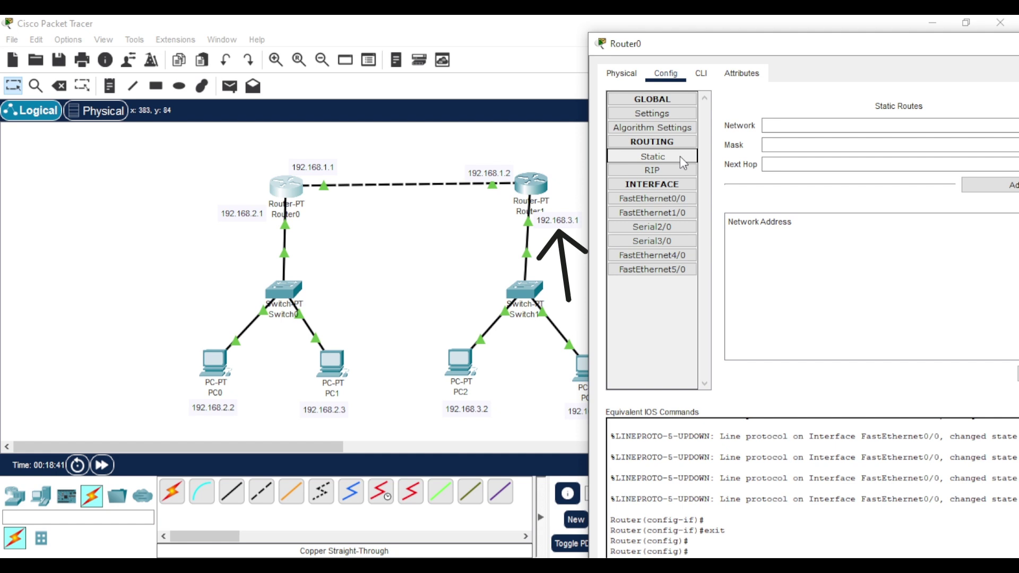
Add the route 192.168.3.0, mask 255.255.255.0, via next hop 192.168.1.2
{"action": "left_click", "coordinate": [781, 120]}
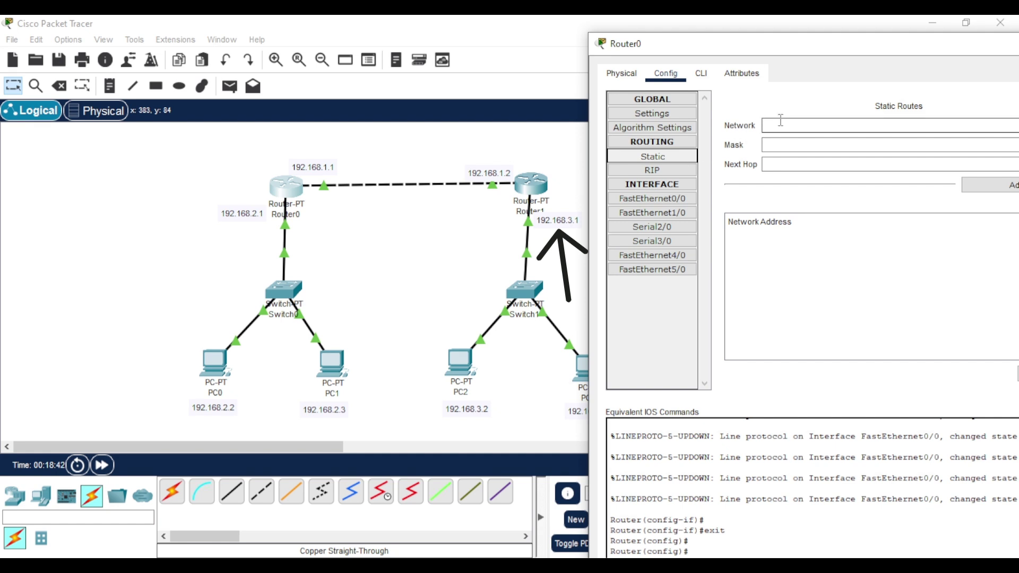
{"action": "left_click", "coordinate": [780, 121]}
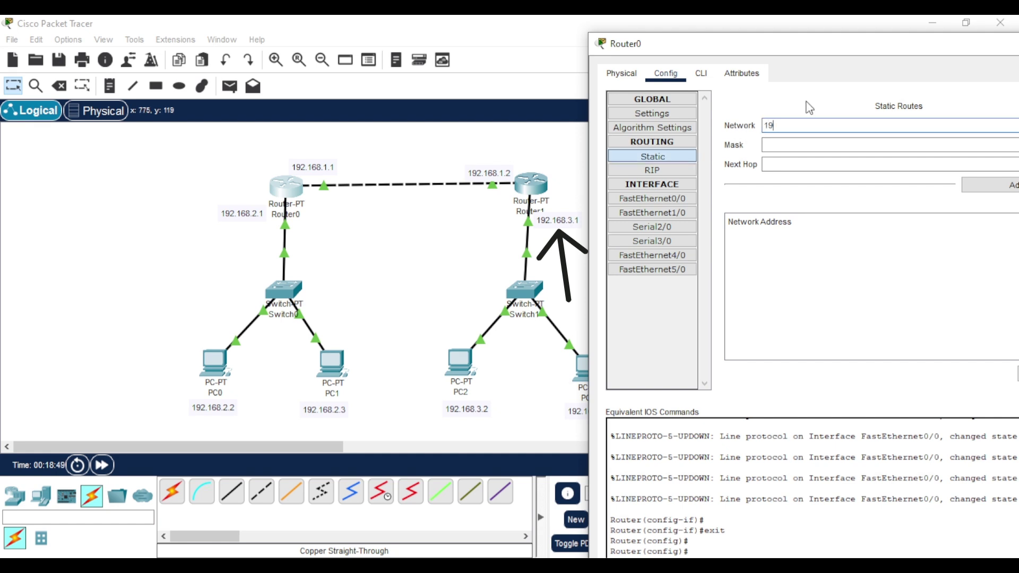
{"action": "type", "text": "192.168.3.0"}
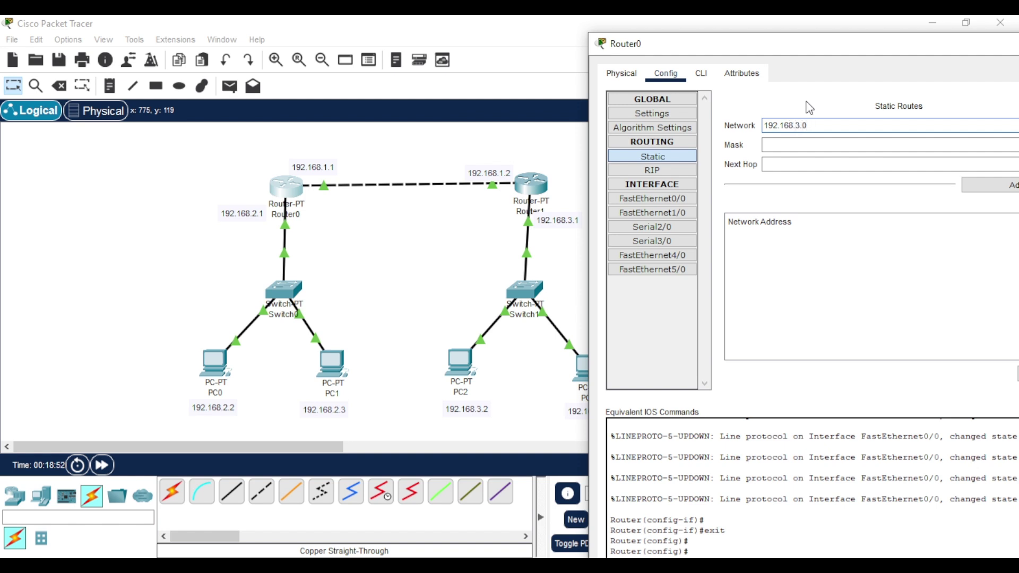
{"action": "left_click", "coordinate": [811, 142]}
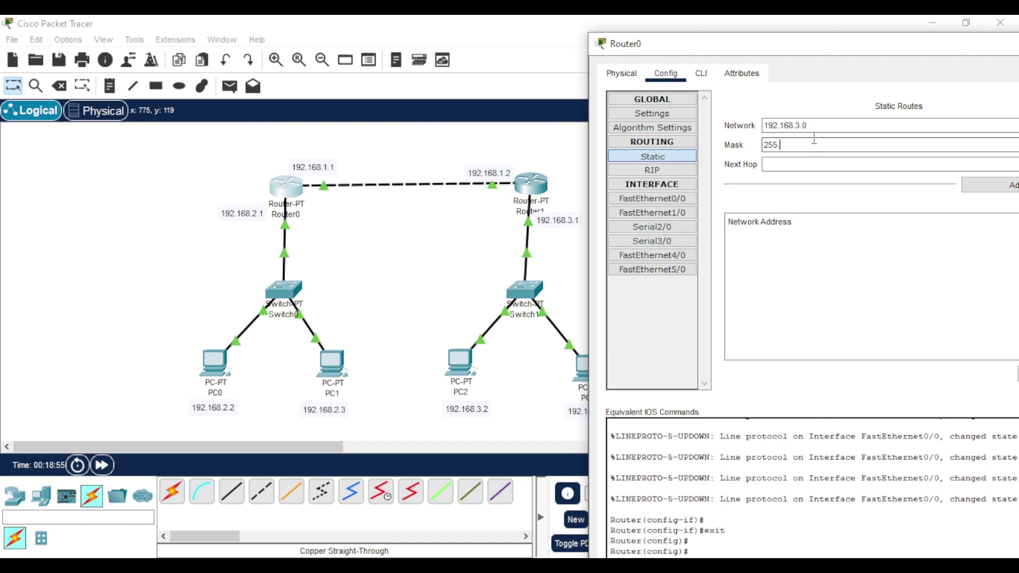
{"action": "type", "text": "255.255.255.0"}
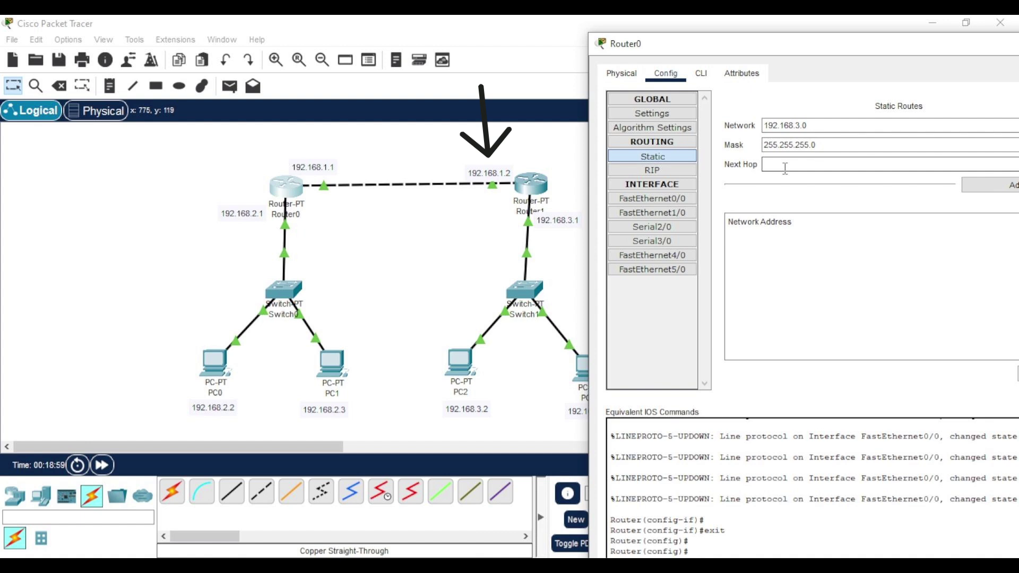
{"action": "left_click", "coordinate": [765, 170]}
{"action": "type", "text": "192.168"}
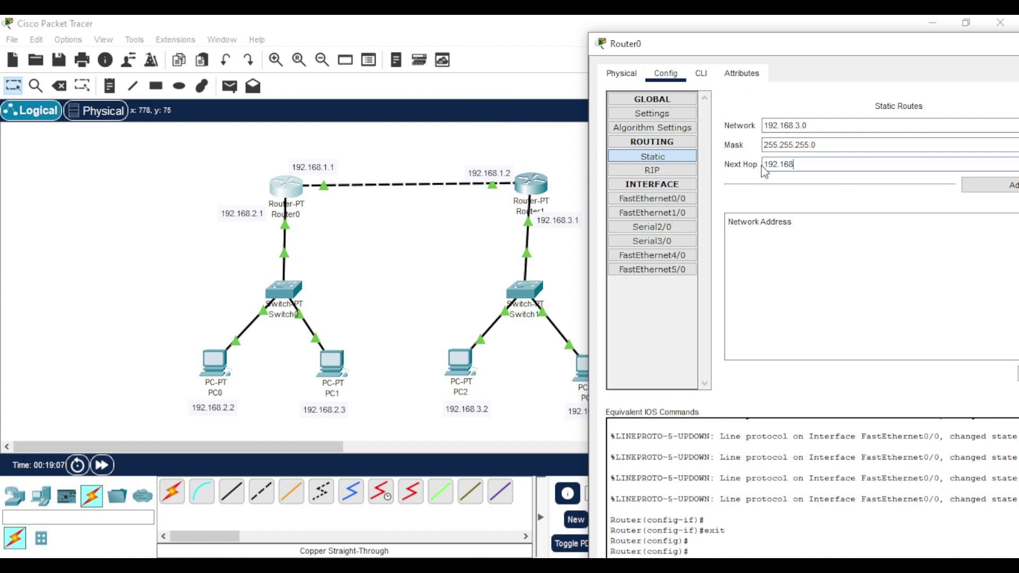
{"action": "type", "text": ".1.2"}
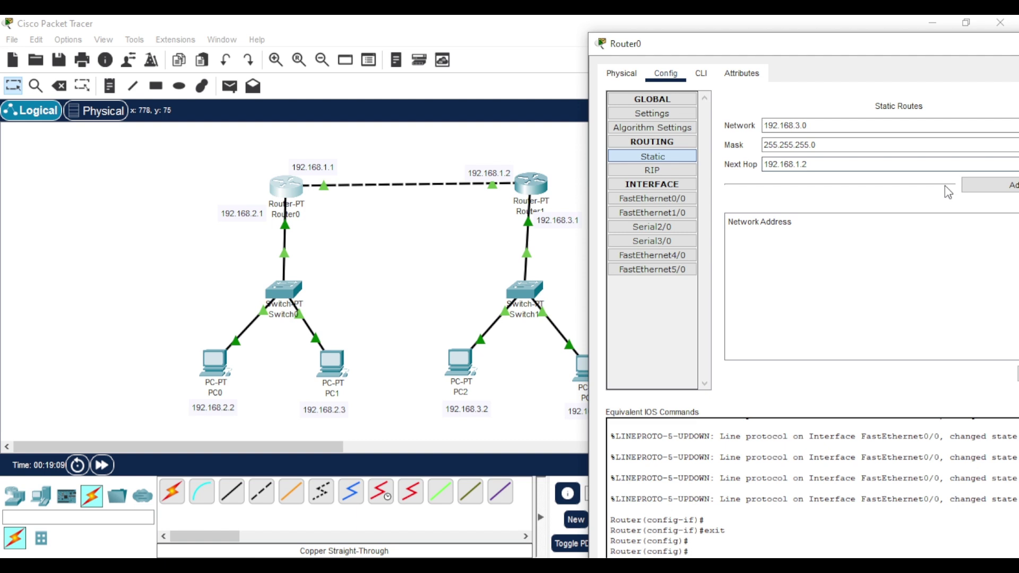
{"action": "left_click_drag", "start_coordinate": [928, 45], "coordinate": [889, 45]}
{"action": "left_click", "coordinate": [978, 185]}
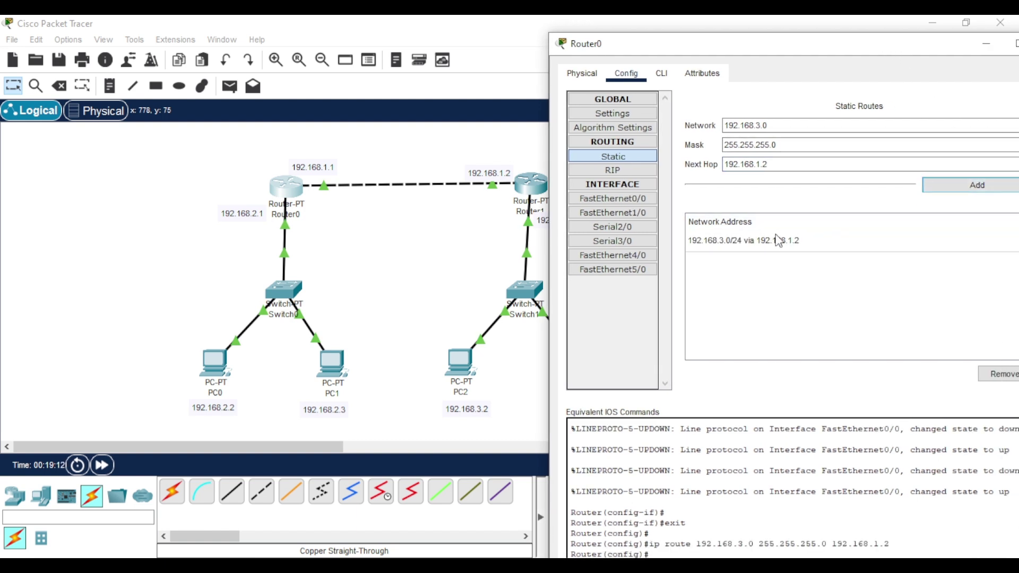
{"action": "left_click_drag", "start_coordinate": [828, 53], "coordinate": [789, 53]}
Close Router0 and open Router1's Static routing settings
{"action": "left_click", "coordinate": [1012, 44]}
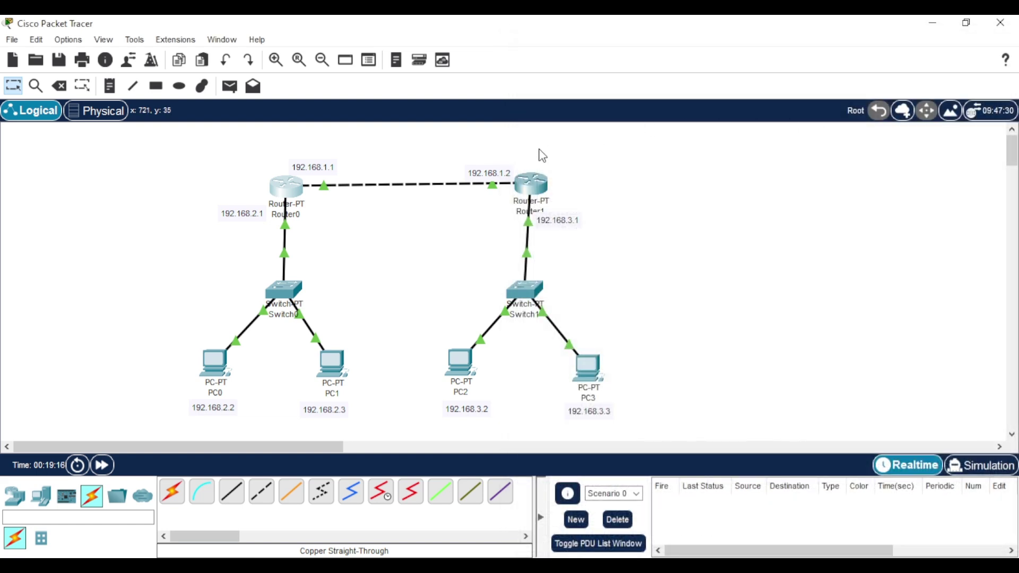
{"action": "left_click", "coordinate": [544, 183]}
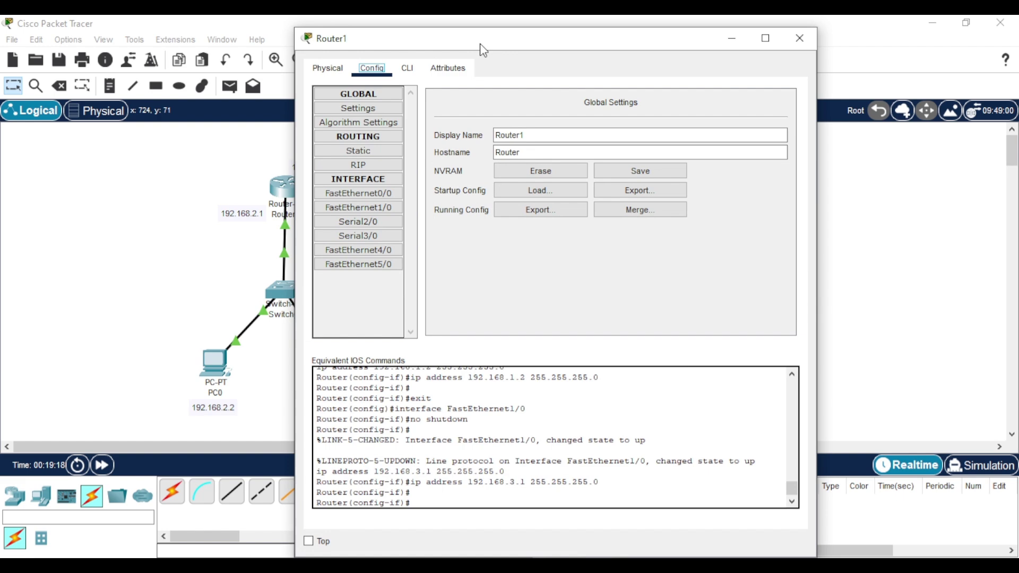
{"action": "left_click", "coordinate": [358, 151]}
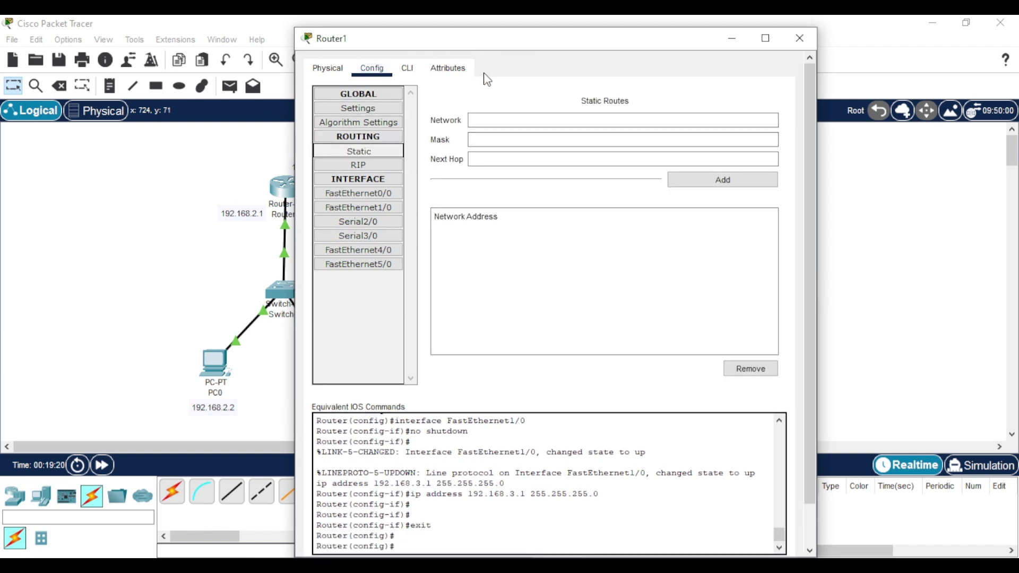
{"action": "left_click_drag", "start_coordinate": [507, 52], "coordinate": [718, 53]}
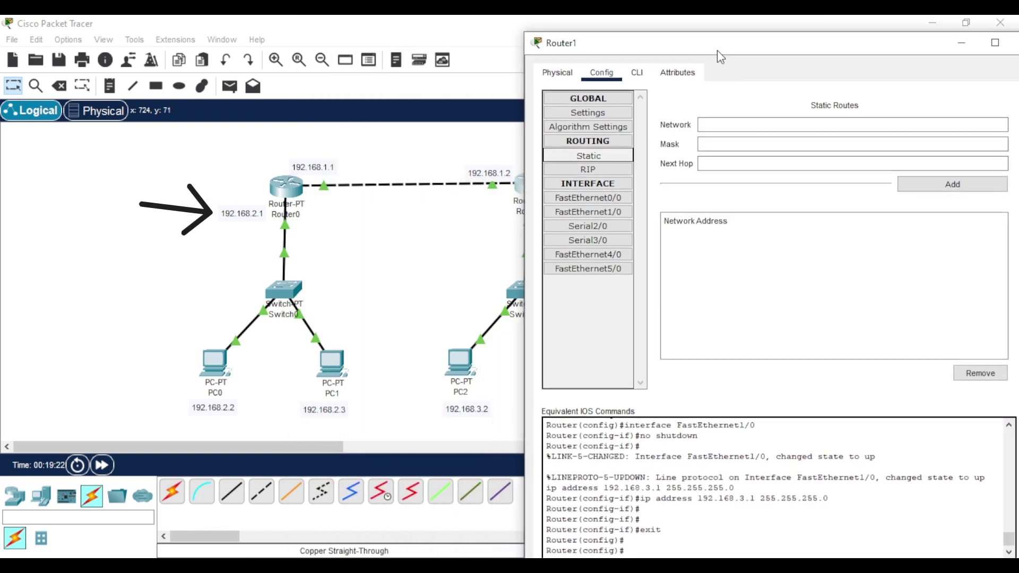
Add the route 192.168.2.0, mask 255.255.255.0, via next hop 192.168.1.1
{"action": "left_click", "coordinate": [698, 125]}
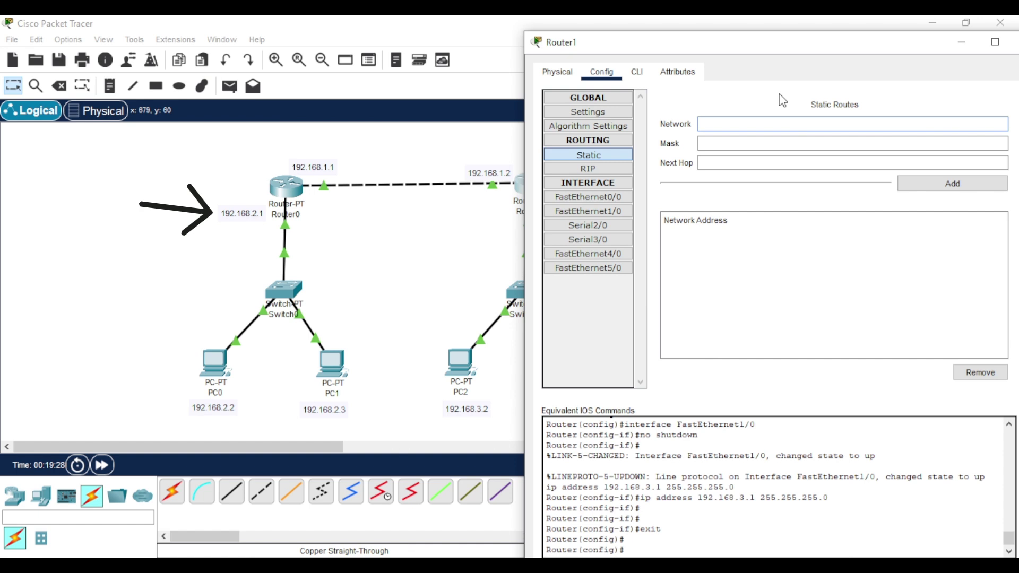
{"action": "type", "text": "2.168.2.0"}
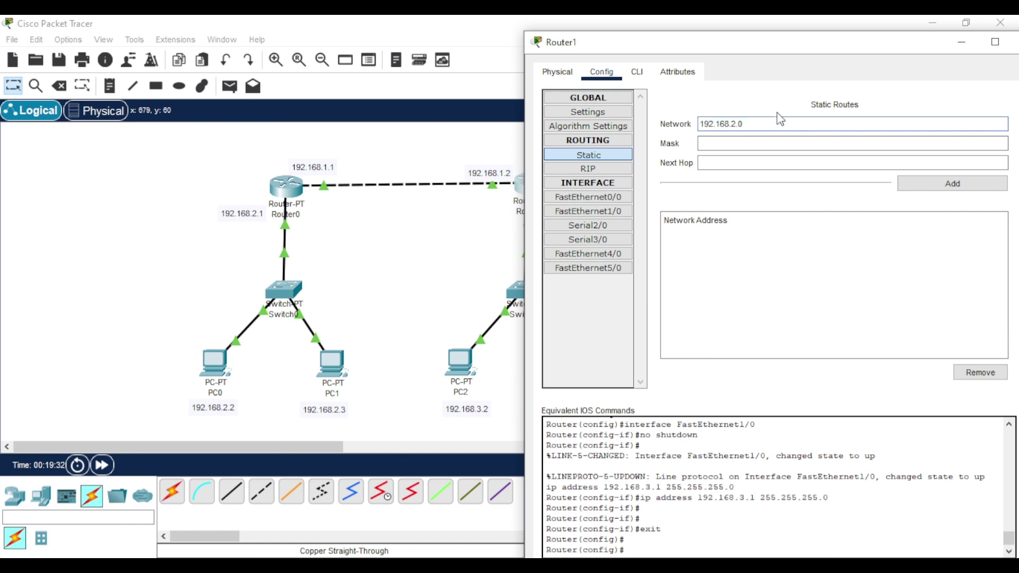
{"action": "left_click", "coordinate": [772, 142]}
{"action": "type", "text": "255.255.255.0"}
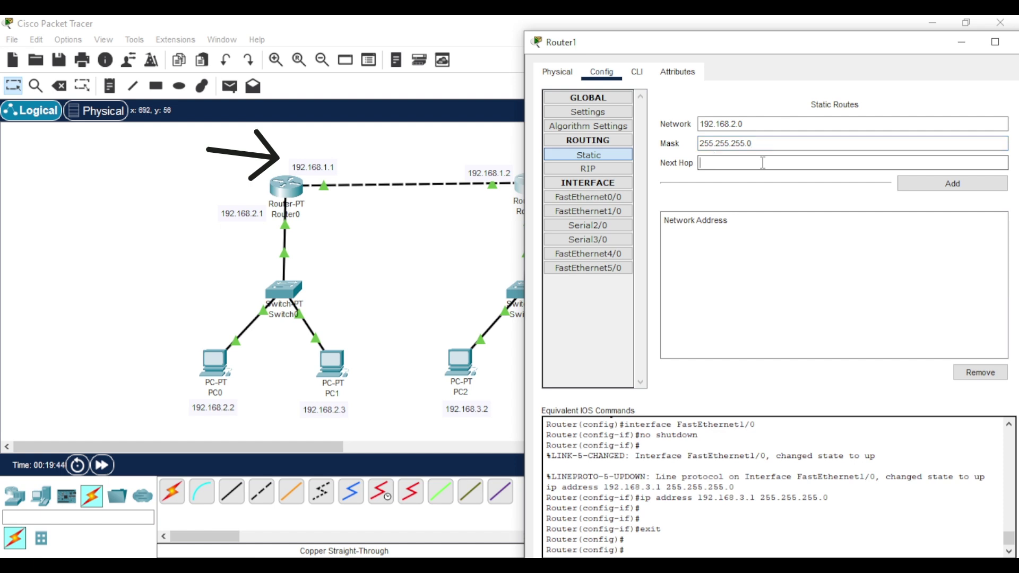
{"action": "left_click", "coordinate": [711, 162]}
{"action": "type", "text": "192.168.1.1"}
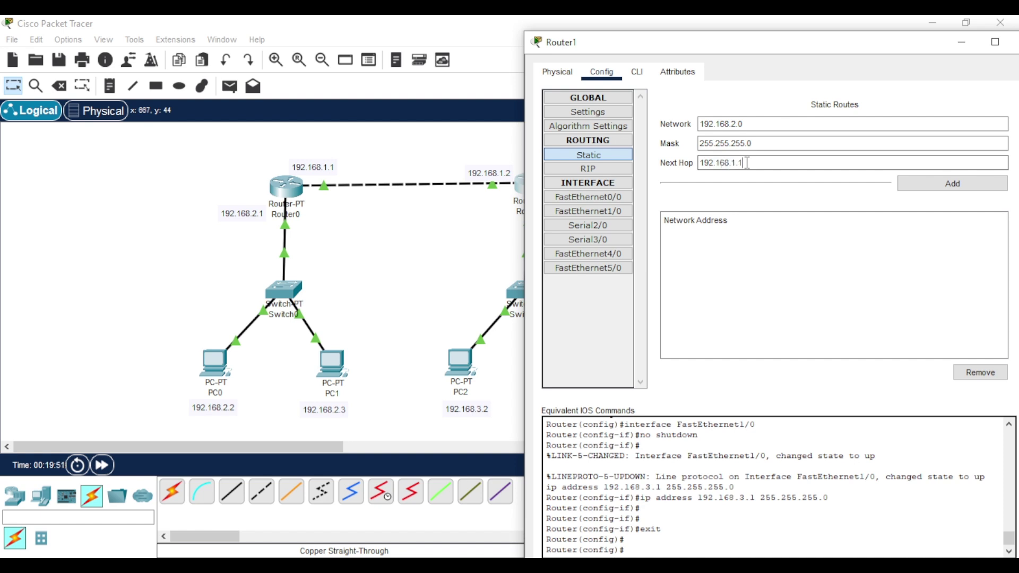
{"action": "left_click", "coordinate": [917, 189]}
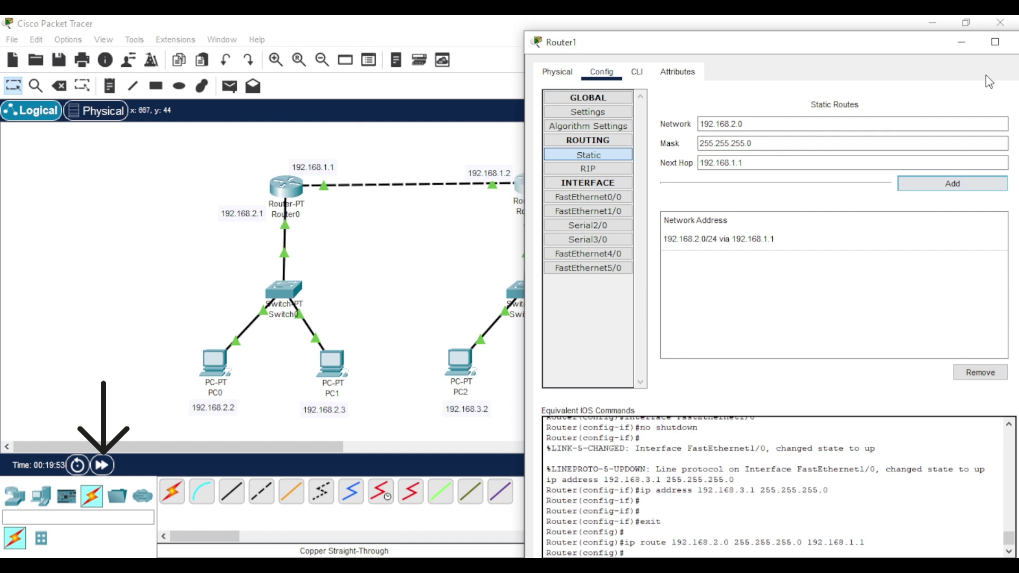
Close Router1, fast-forward time, and ping from PC1 to PC2 with a simple PDU
{"action": "left_click", "coordinate": [988, 40]}
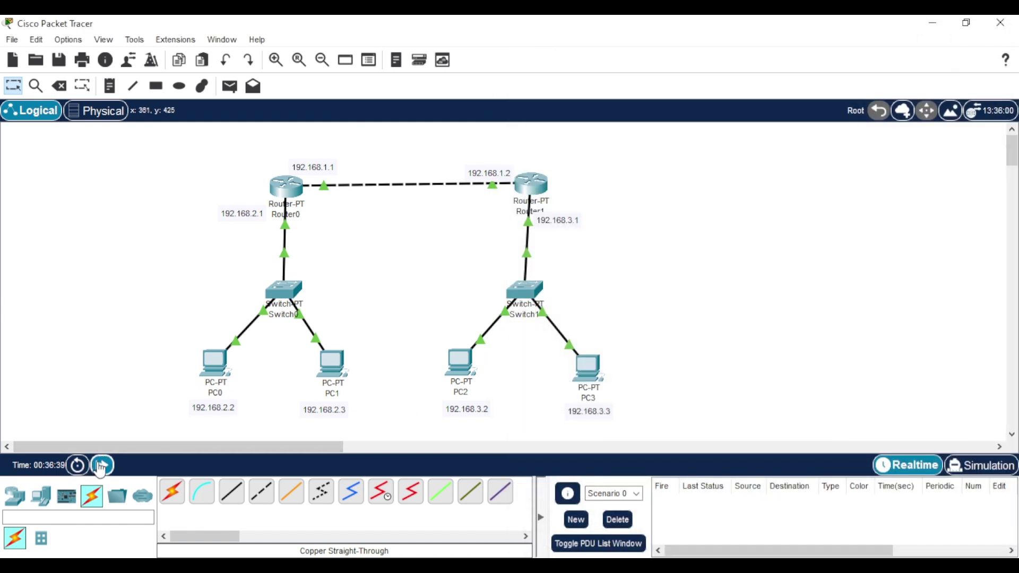
{"action": "left_click", "coordinate": [101, 466]}
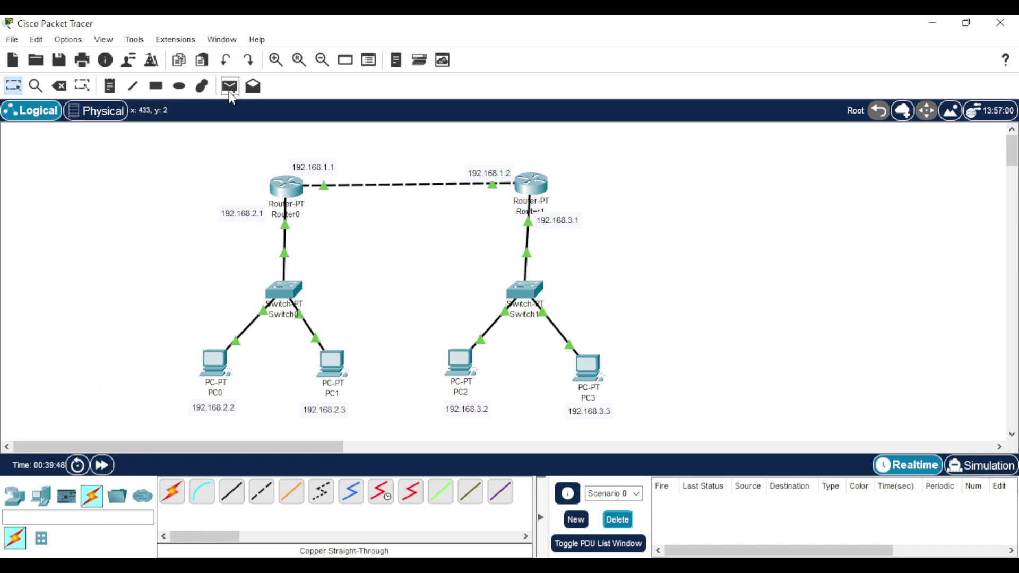
{"action": "left_click", "coordinate": [229, 86]}
{"action": "left_click", "coordinate": [330, 360]}
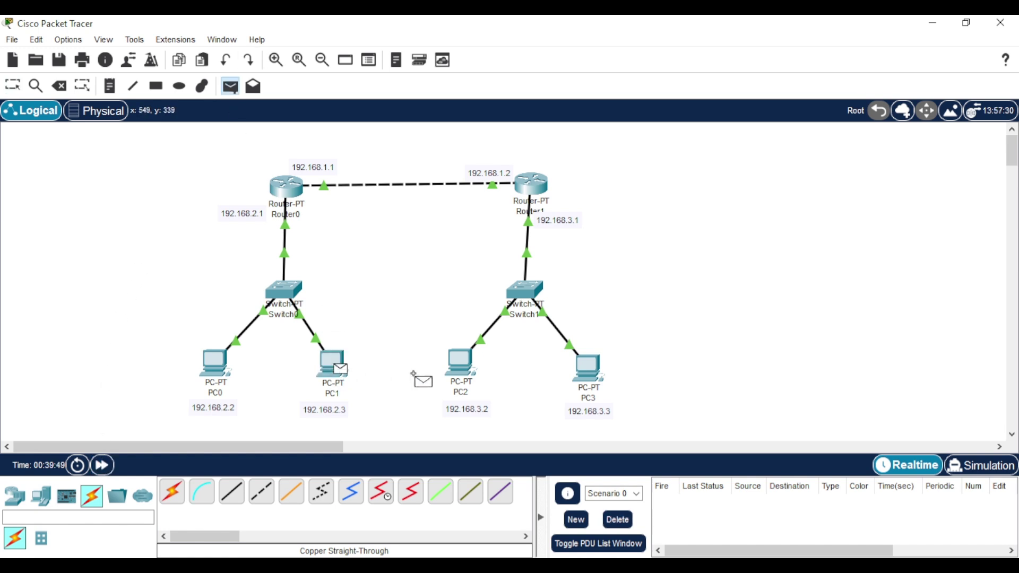
{"action": "left_click", "coordinate": [455, 366]}
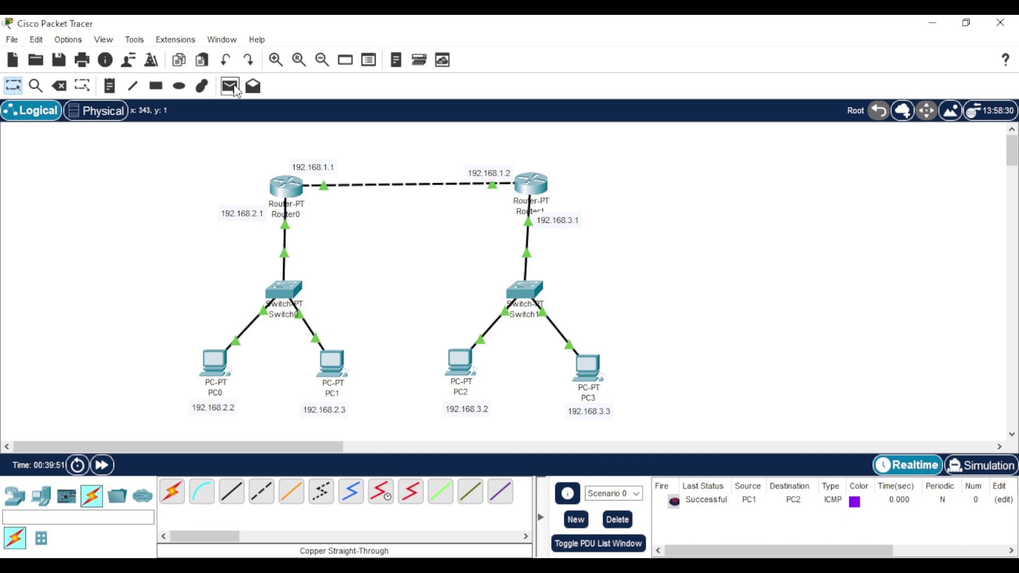
{"action": "left_click", "coordinate": [230, 86]}
{"action": "left_click", "coordinate": [330, 361]}
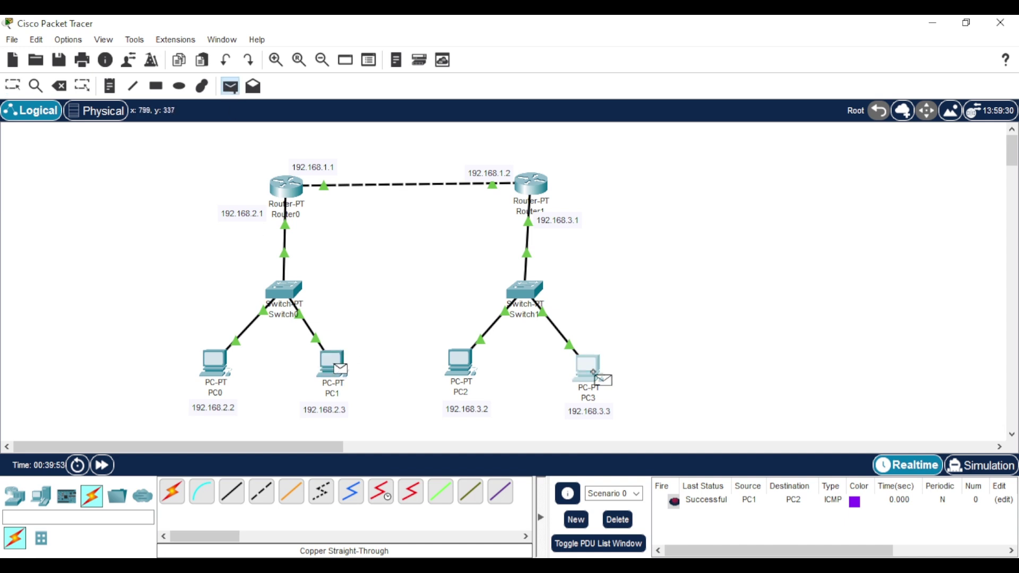